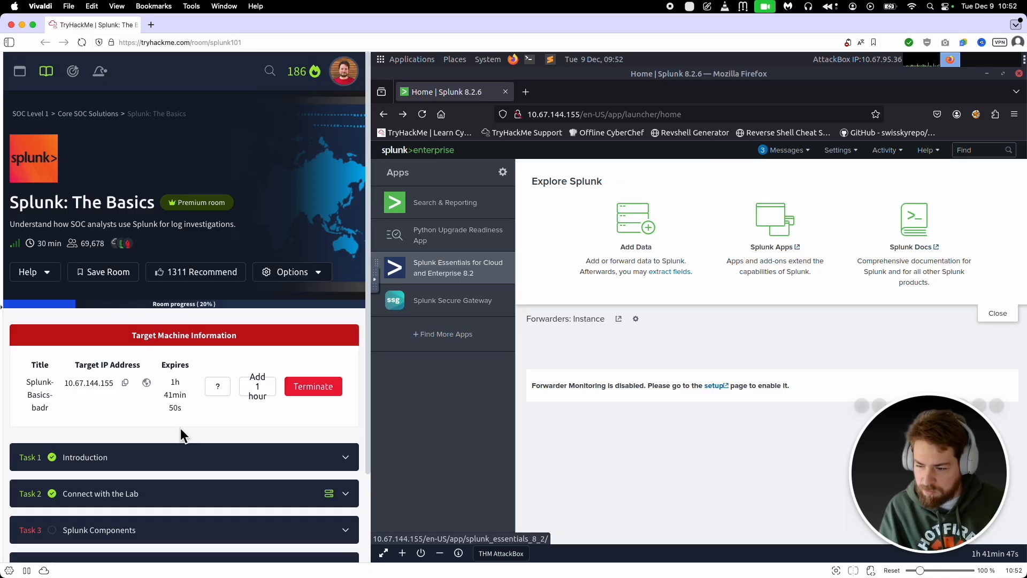
Step: Open the Task 1 Introduction of the Splunk: The Basics room and review its learning objectives and prerequisites
drag(11, 207, 158, 207)
double_click(35, 205)
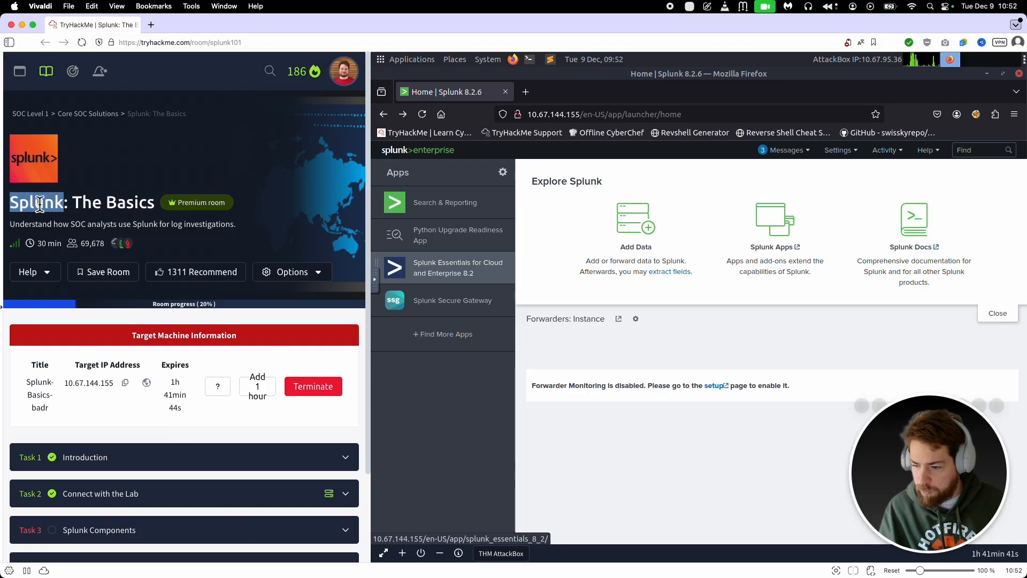
scroll(102, 272, down, 2)
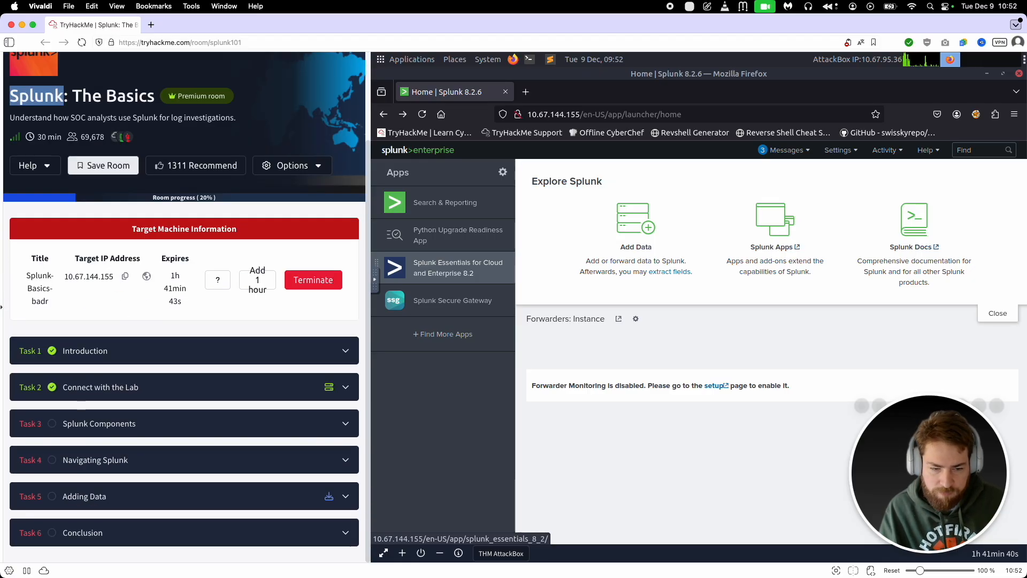
click(142, 351)
scroll(160, 359, down, 4)
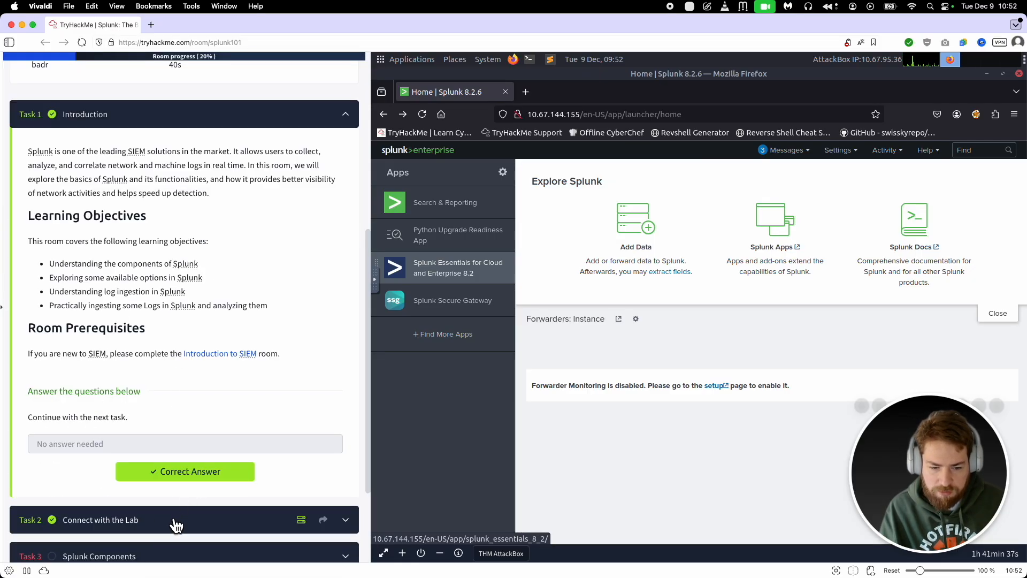
click(229, 519)
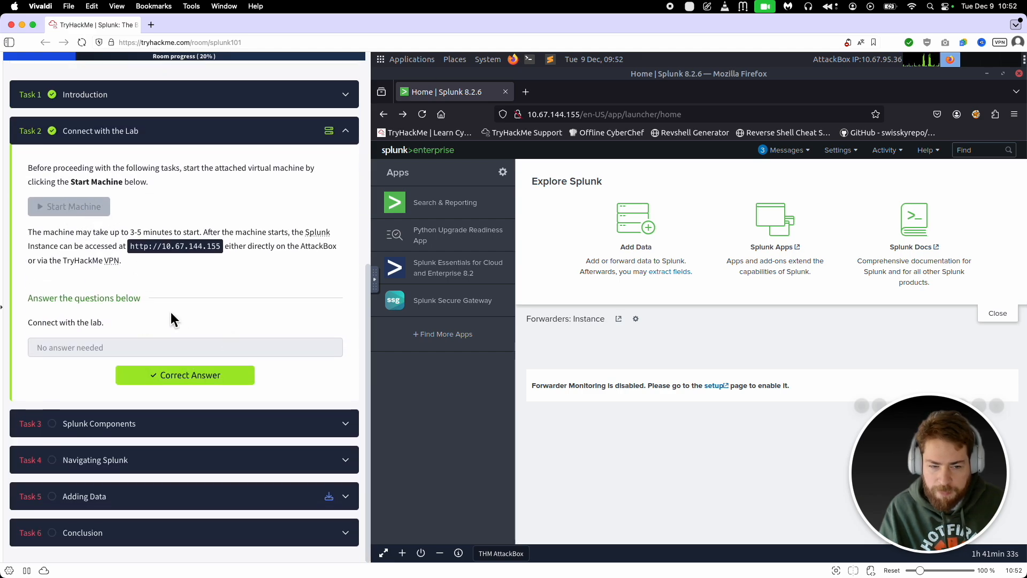
drag(127, 246, 227, 249)
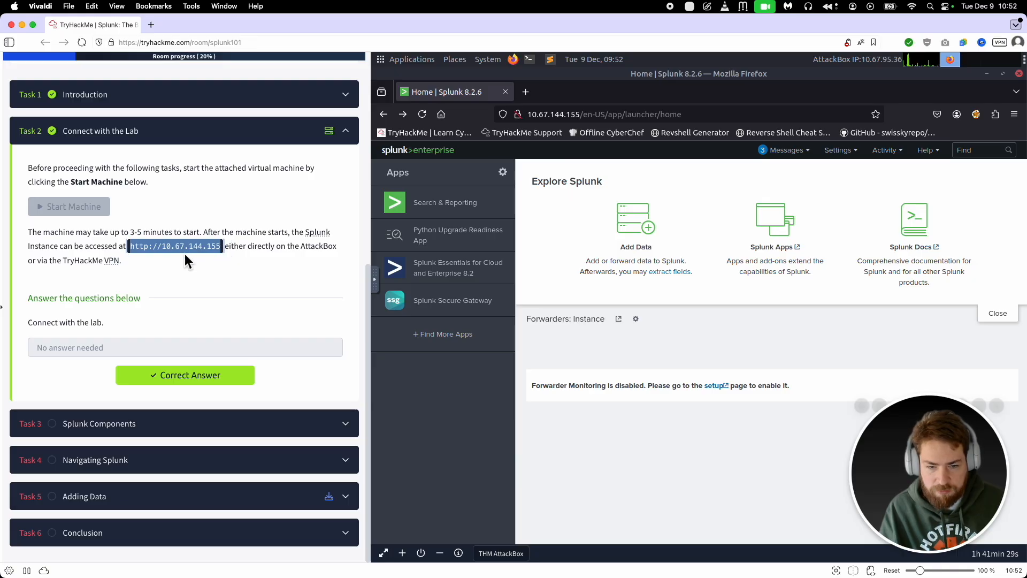
click(375, 280)
click(383, 310)
key(super+a)
key(ctrl+c)
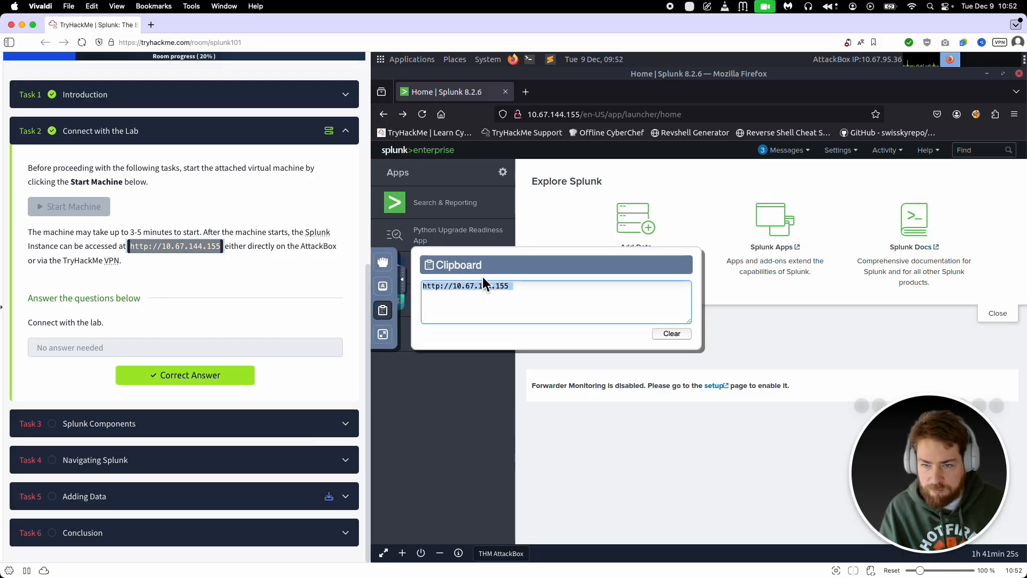
click(526, 92)
click(552, 114)
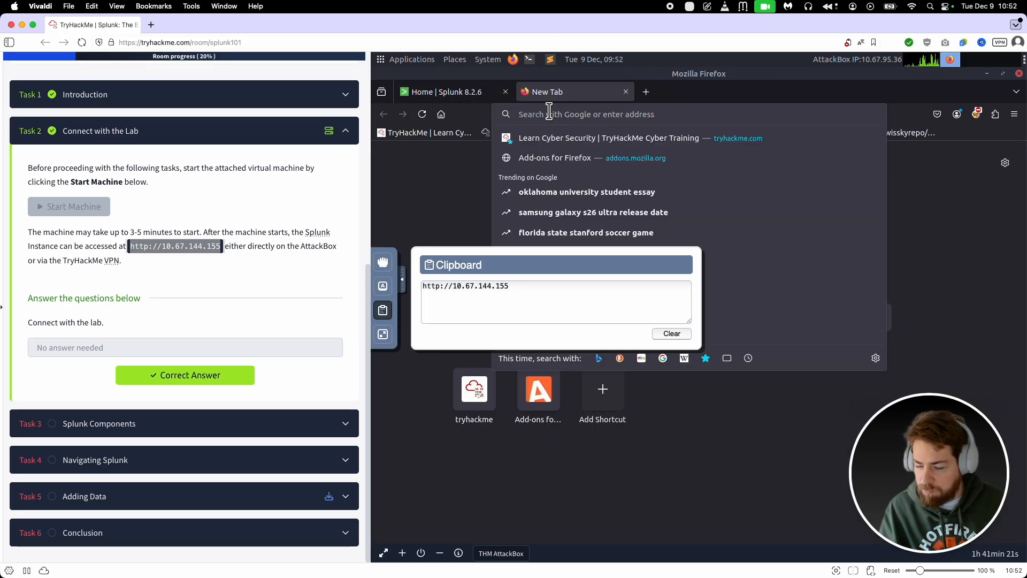
key(ctrl+v)
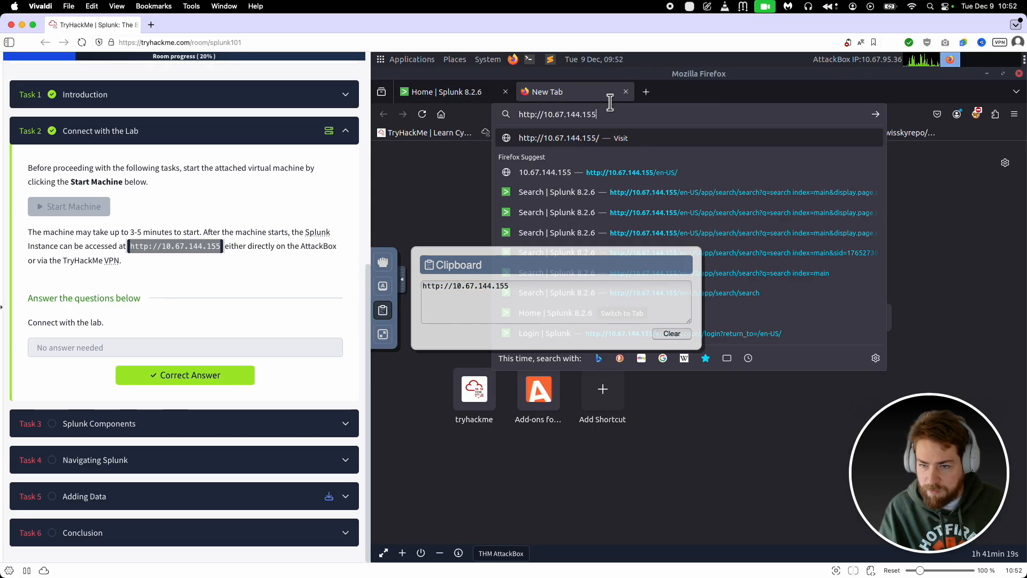
click(626, 92)
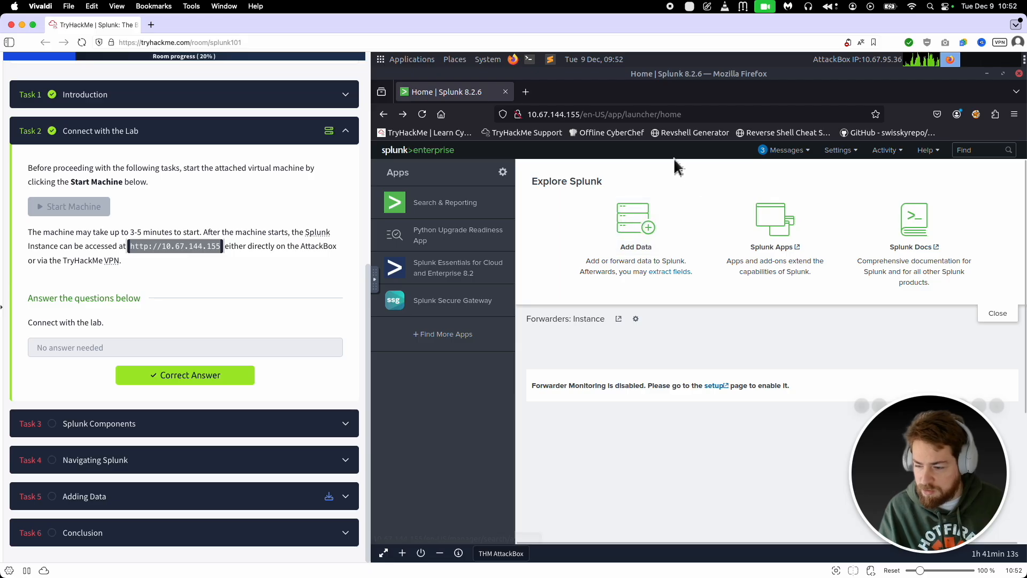
double_click(637, 75)
drag(764, 251, 699, 207)
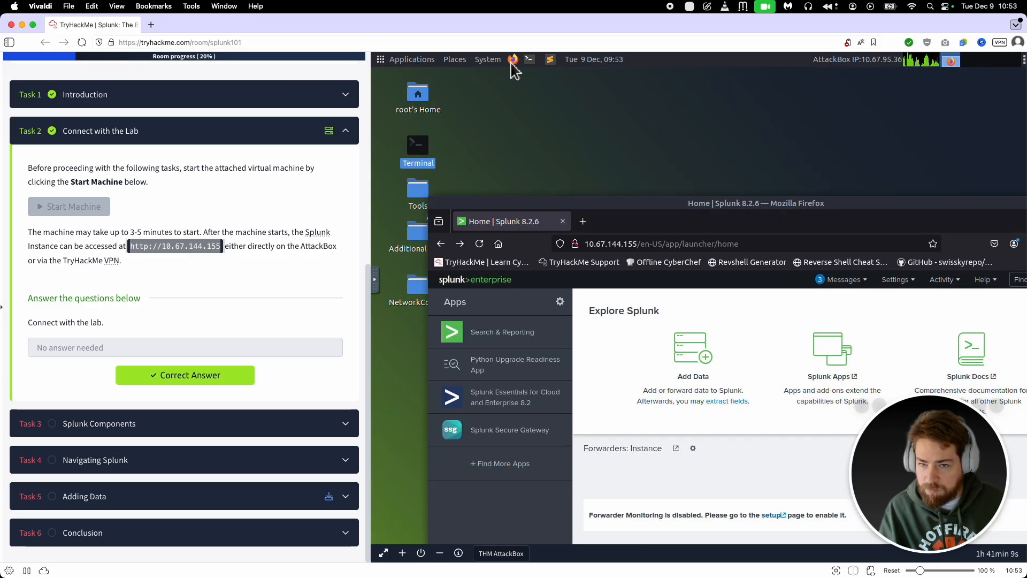
double_click(677, 206)
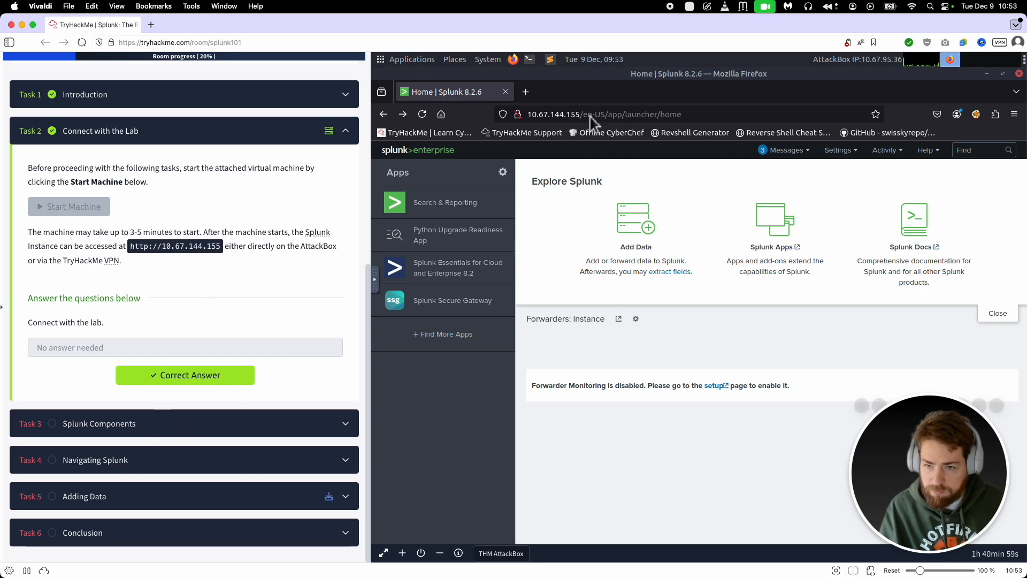
Step: Expand Task 3, Splunk Components, and read what the Splunk Forwarder does and which data sources it covers
click(186, 423)
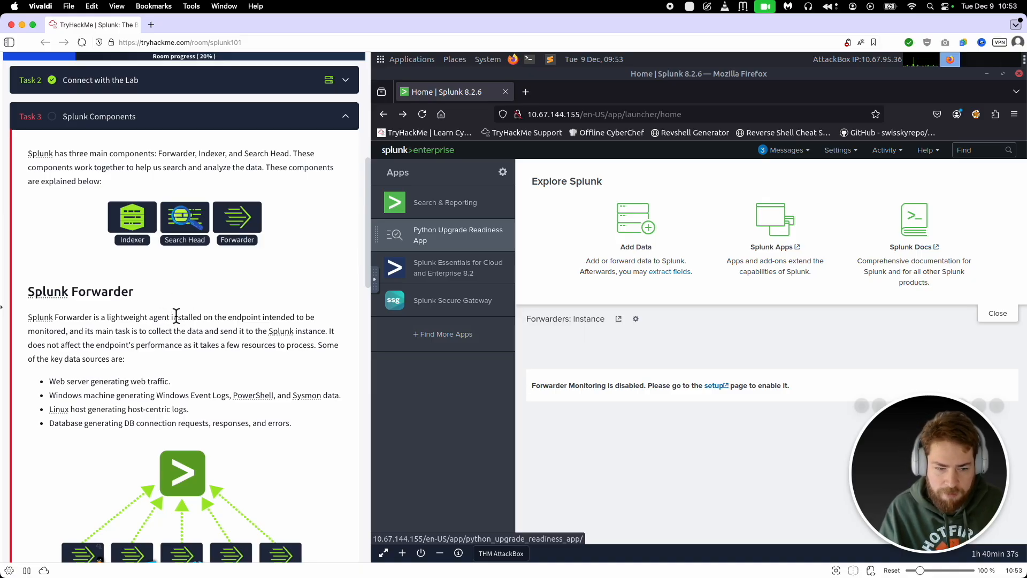
scroll(171, 312, down, 1)
drag(28, 287, 177, 301)
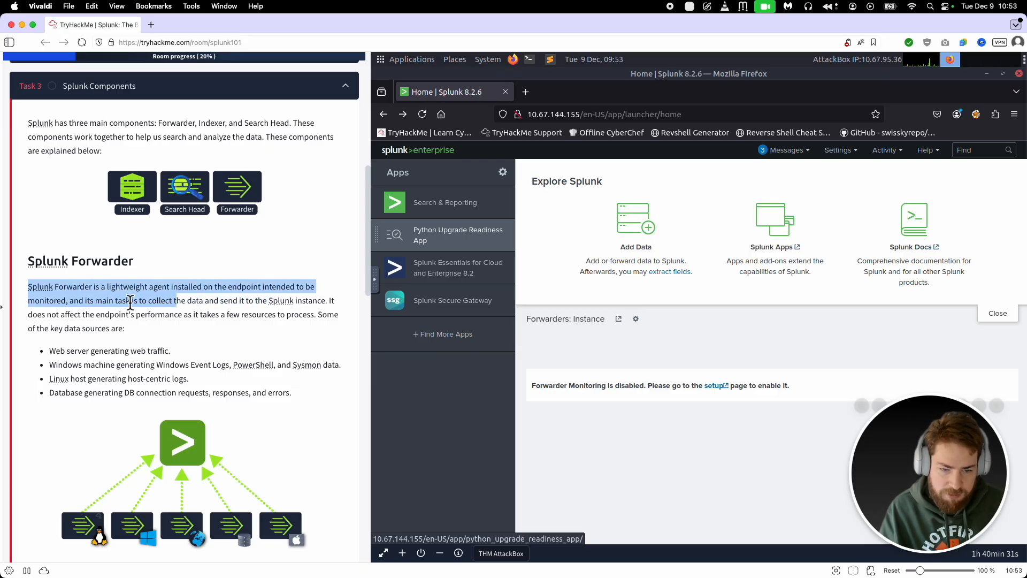
click(134, 301)
drag(101, 302, 332, 309)
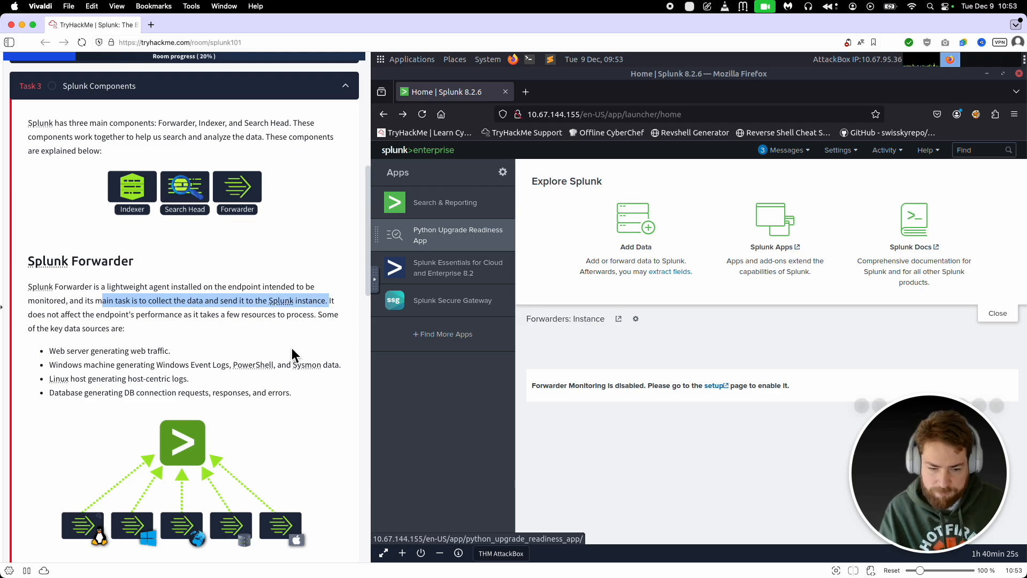
scroll(291, 347, down, 5)
scroll(168, 322, up, 2)
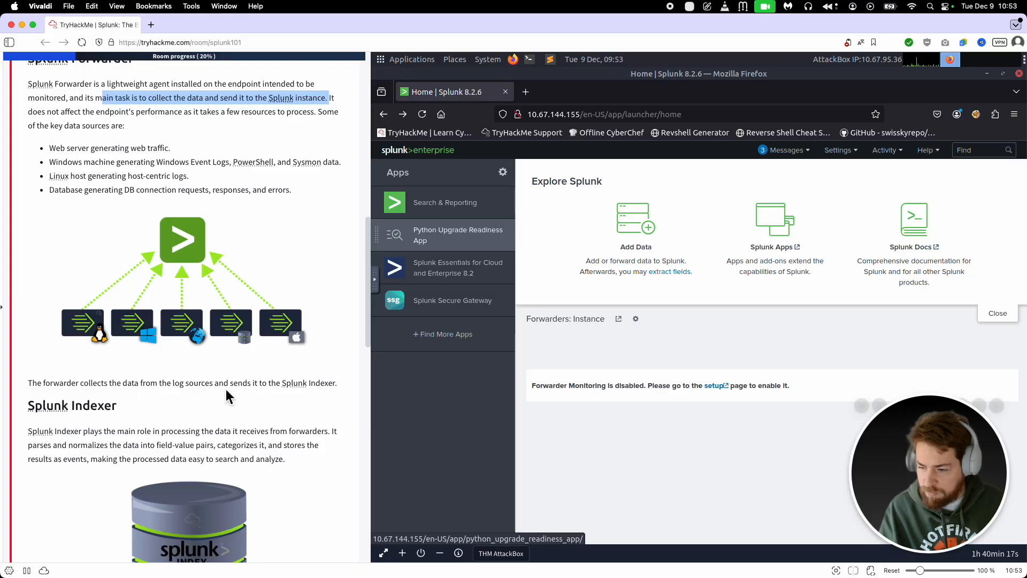
Step: Read the Splunk Indexer and Search Head explanations in Task 3
scroll(202, 390, down, 5)
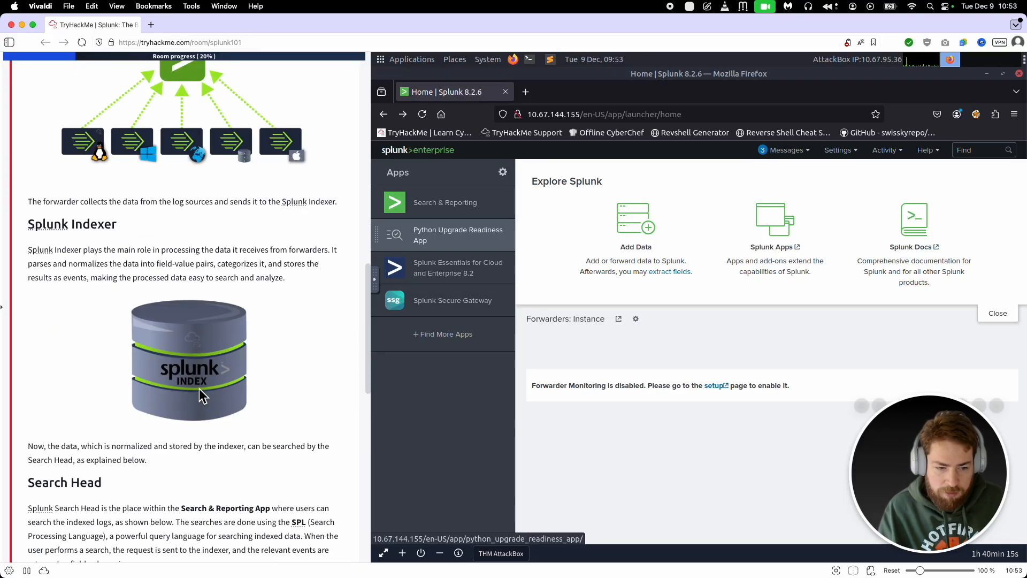
scroll(206, 336, down, 1)
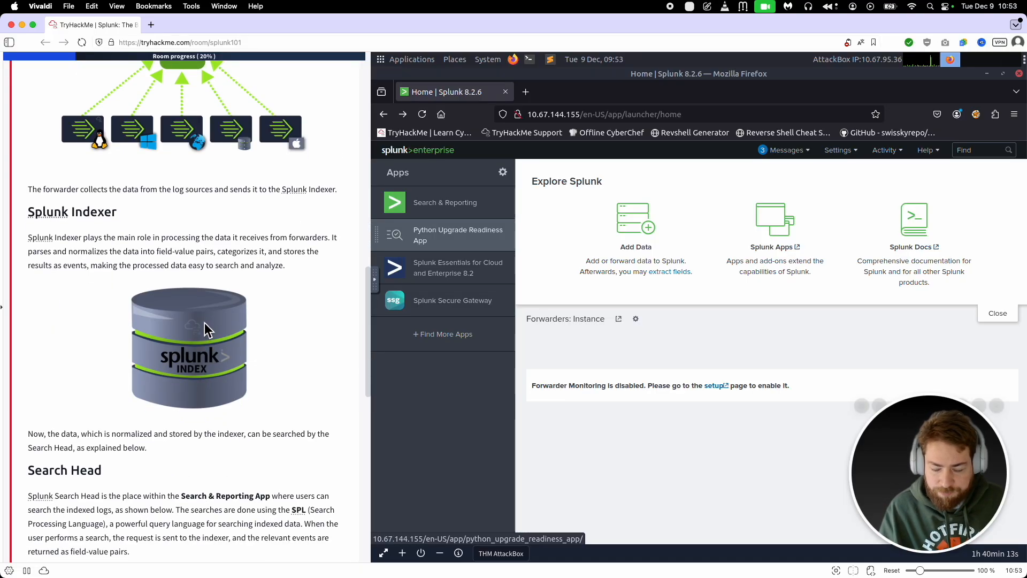
scroll(197, 313, up, 3)
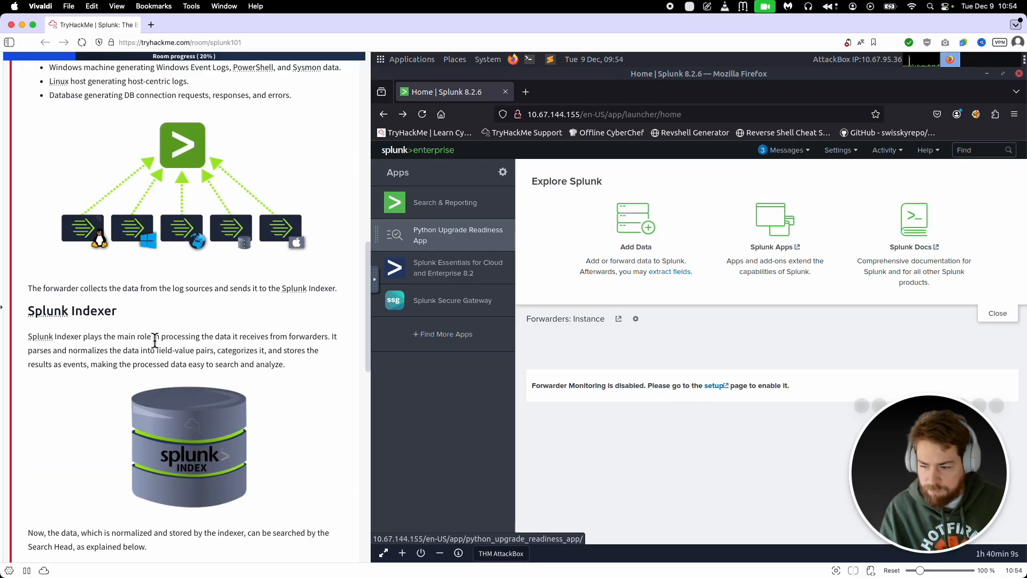
scroll(192, 342, down, 10)
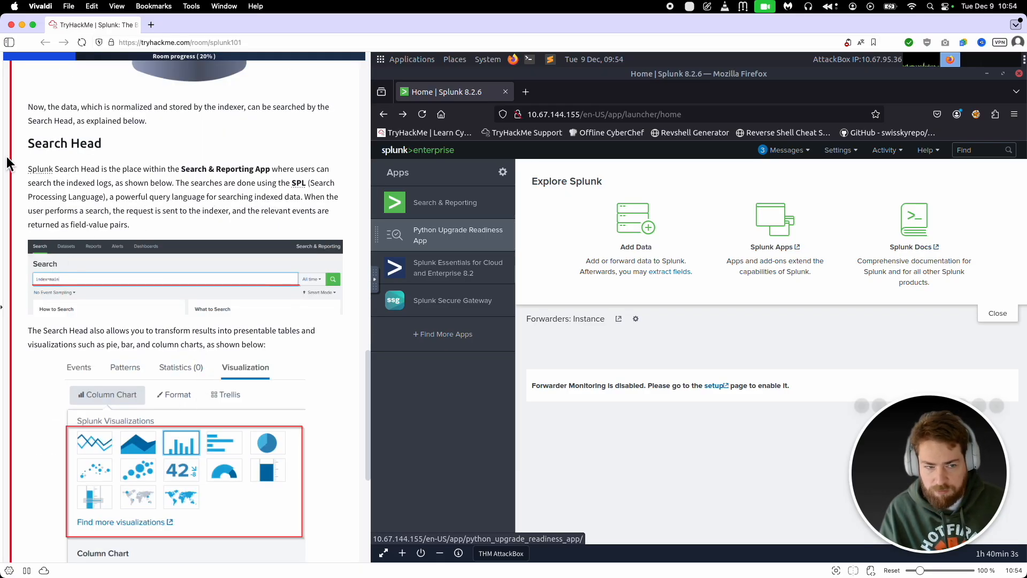
drag(11, 163, 103, 145)
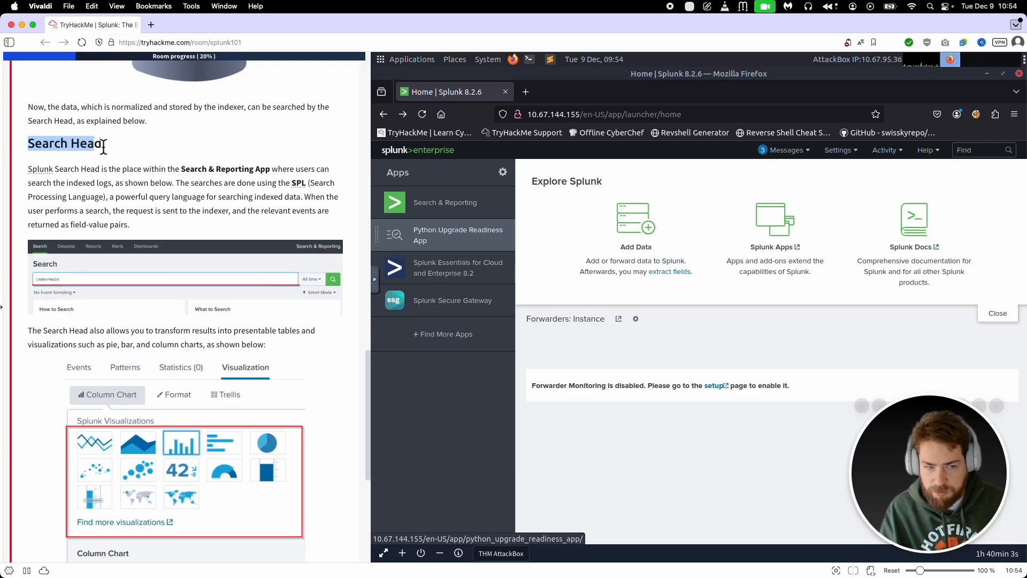
Step: Open the Search & Reporting app in Splunk and look at the search time range selector
click(442, 211)
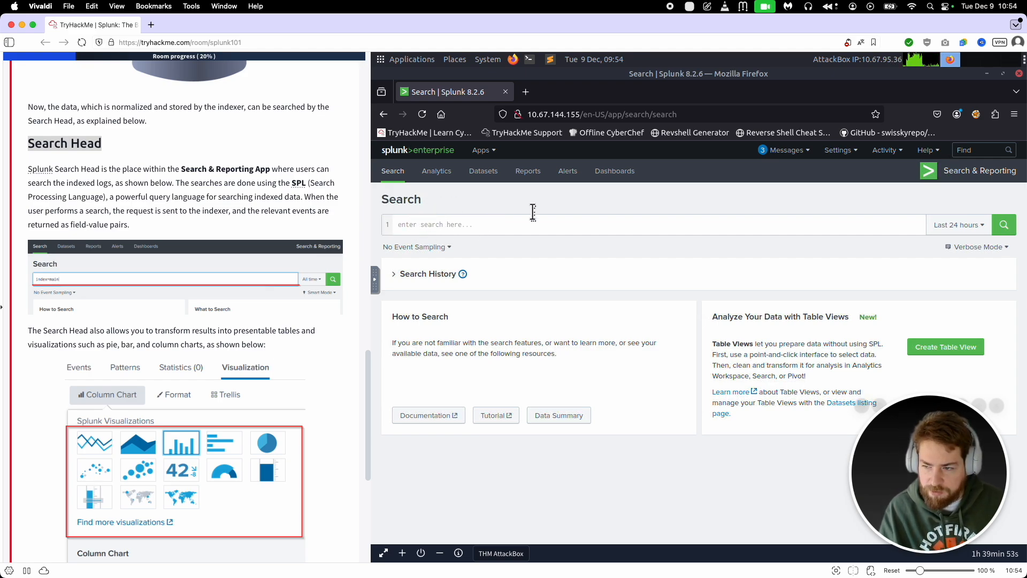
click(961, 225)
click(960, 225)
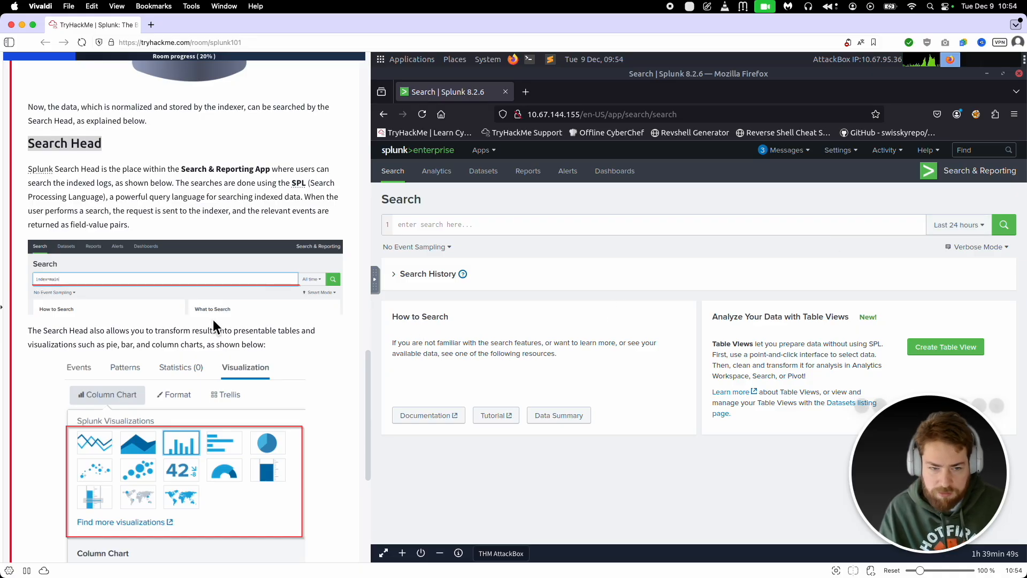
Step: Read the Task 3 question about collecting and sending data, and locate the matching passage in the Splunk Forwarder section
scroll(212, 319, down, 3)
scroll(212, 318, down, 7)
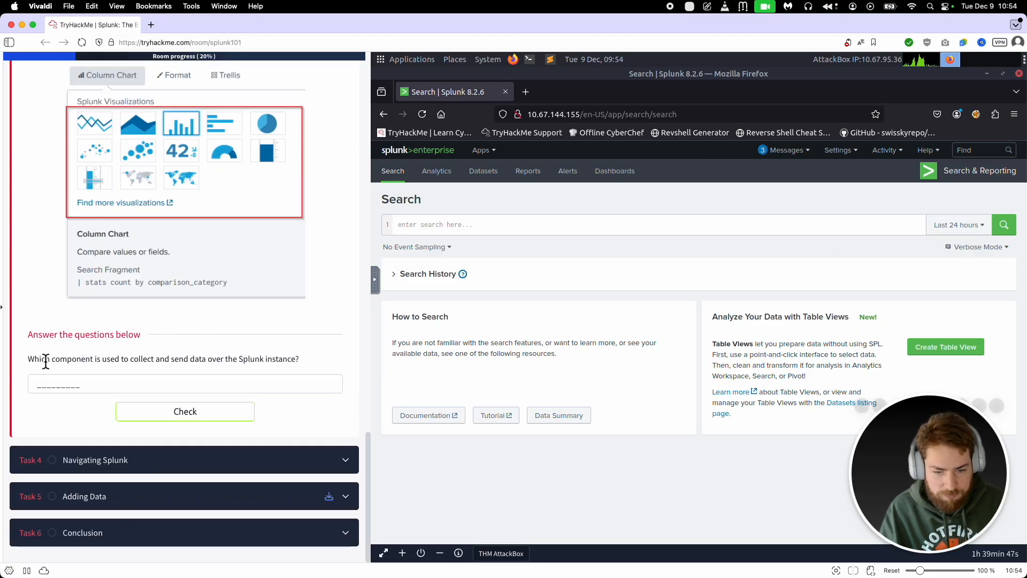
drag(28, 358, 267, 362)
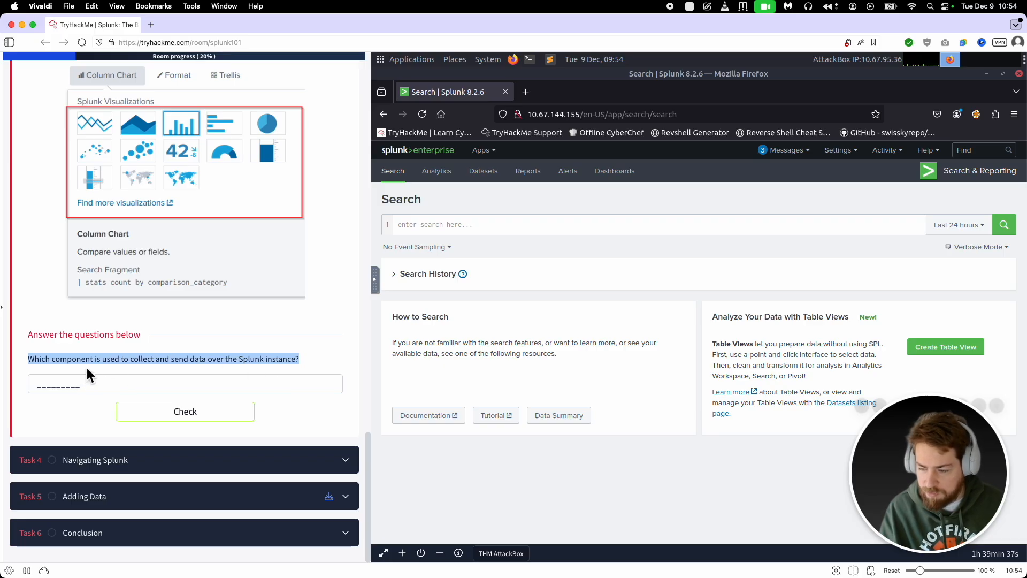
scroll(87, 368, up, 10)
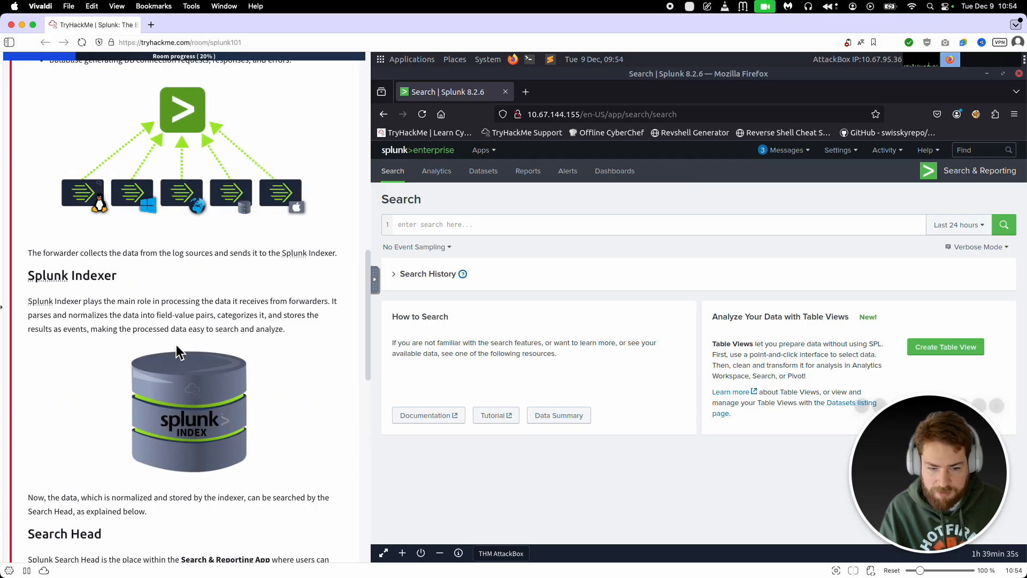
scroll(222, 308, up, 5)
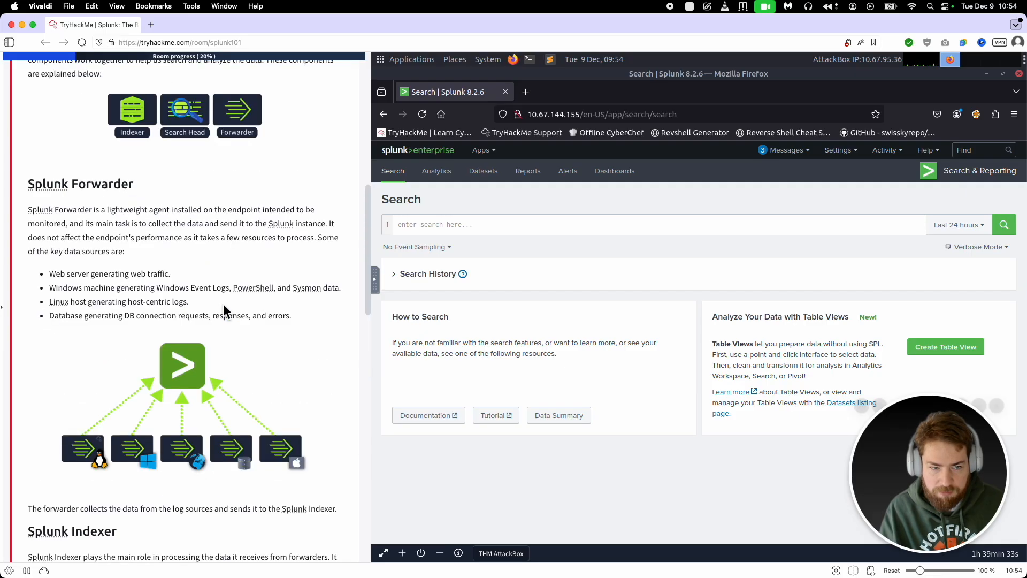
drag(142, 225, 327, 224)
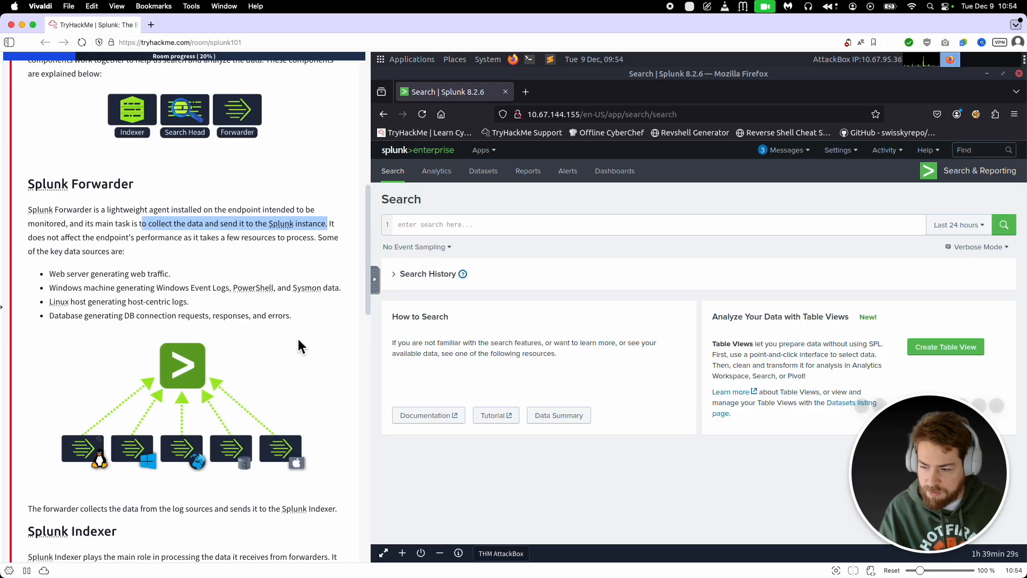
Step: Answer the Task 3 question with "Forwarder" and submit it for checking
scroll(298, 340, down, 15)
click(242, 379)
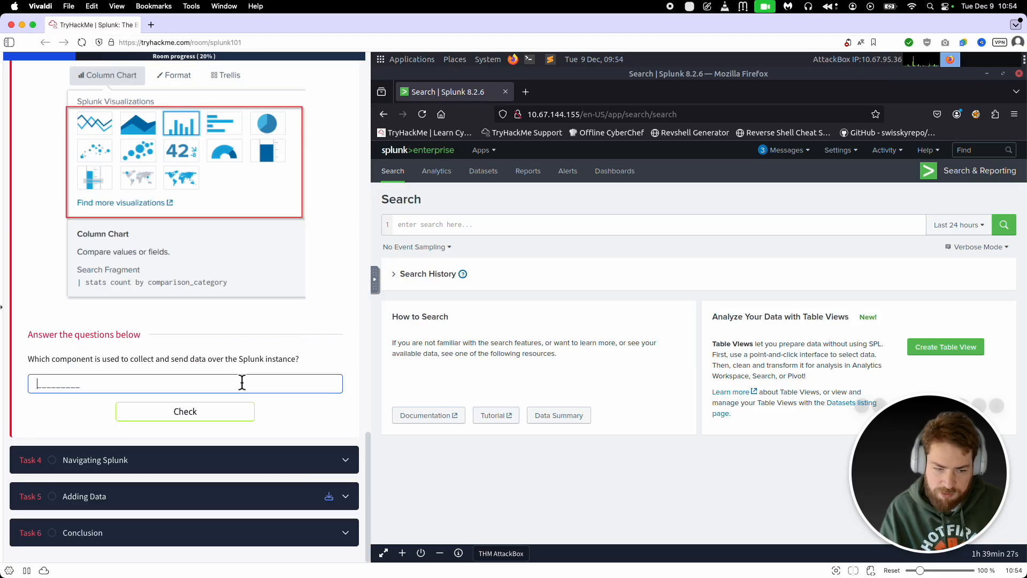
text(Forwarder)
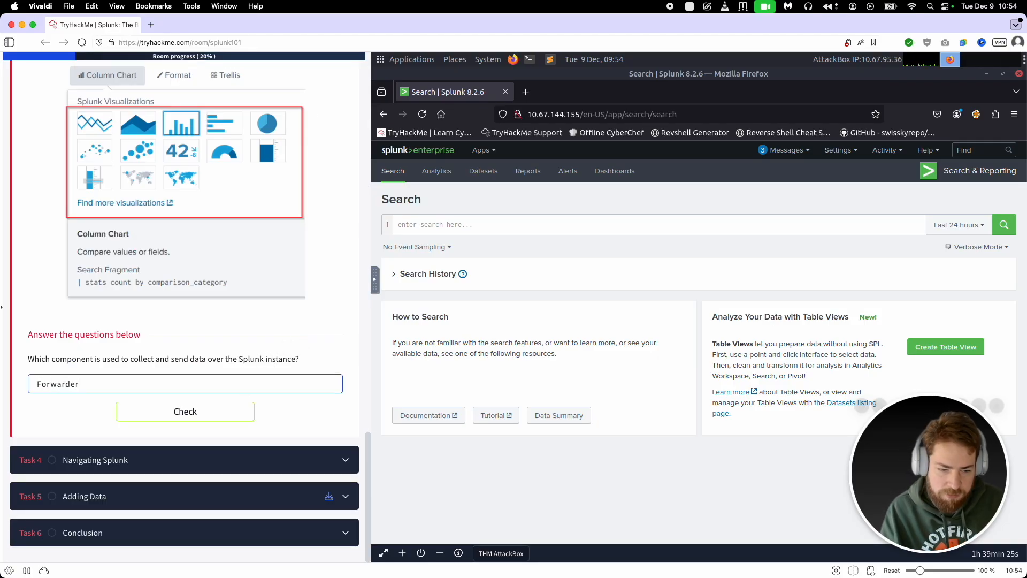
click(251, 415)
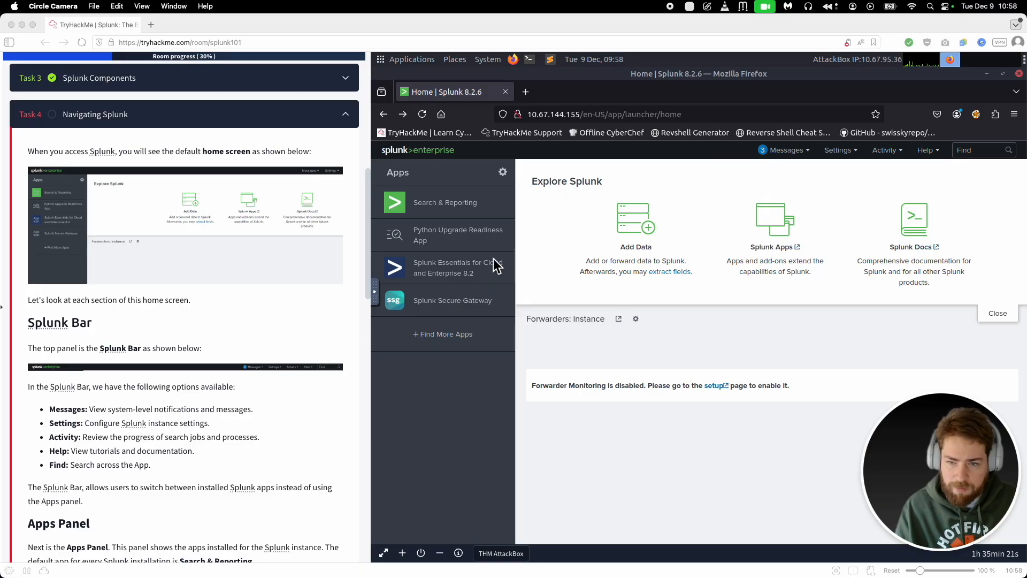
Step: Read the Task 4 sections on the Splunk home screen, and its question about collecting data from files and ports
scroll(244, 347, down, 2)
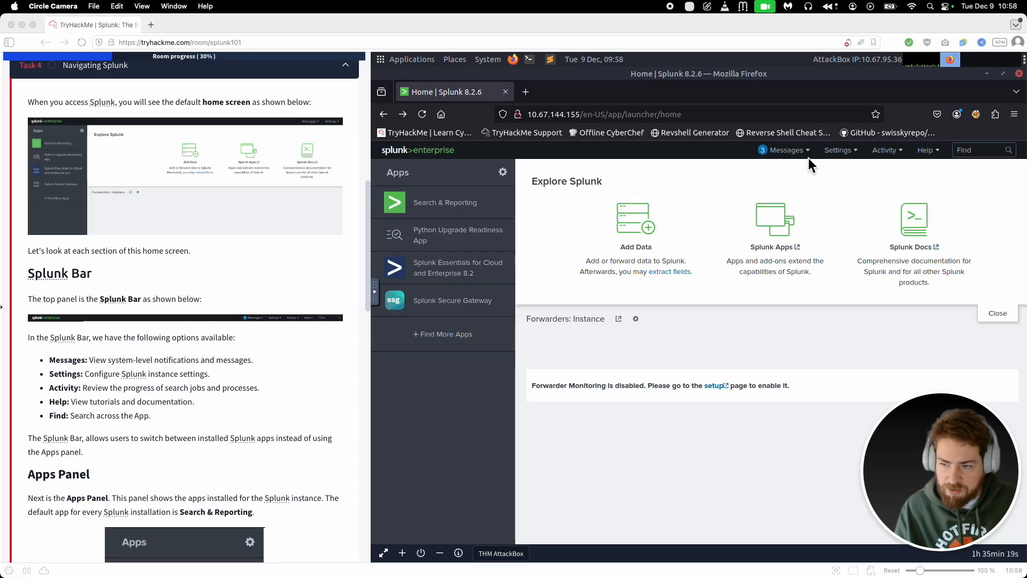
scroll(310, 265, down, 7)
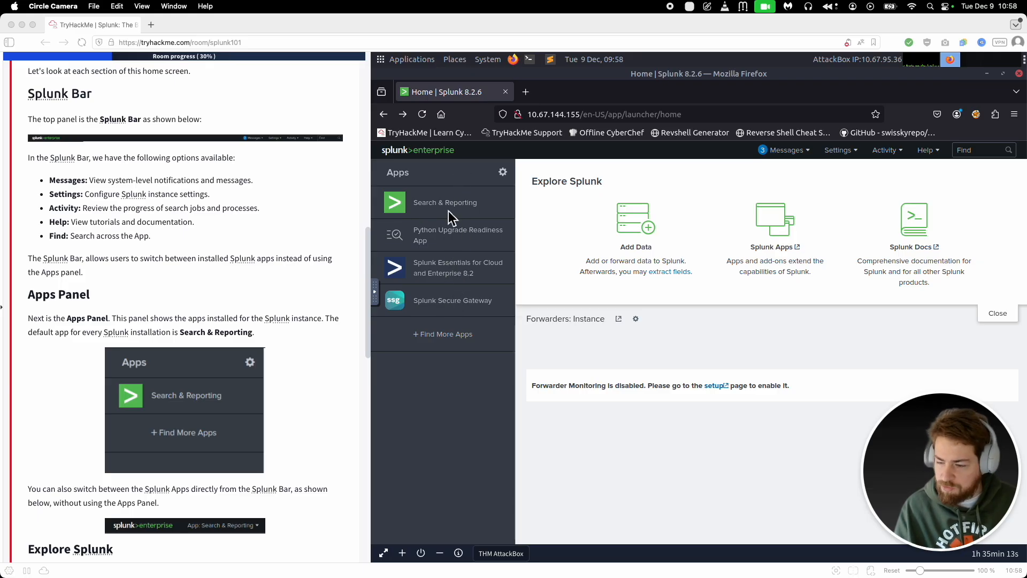
scroll(129, 369, down, 13)
scroll(151, 362, down, 6)
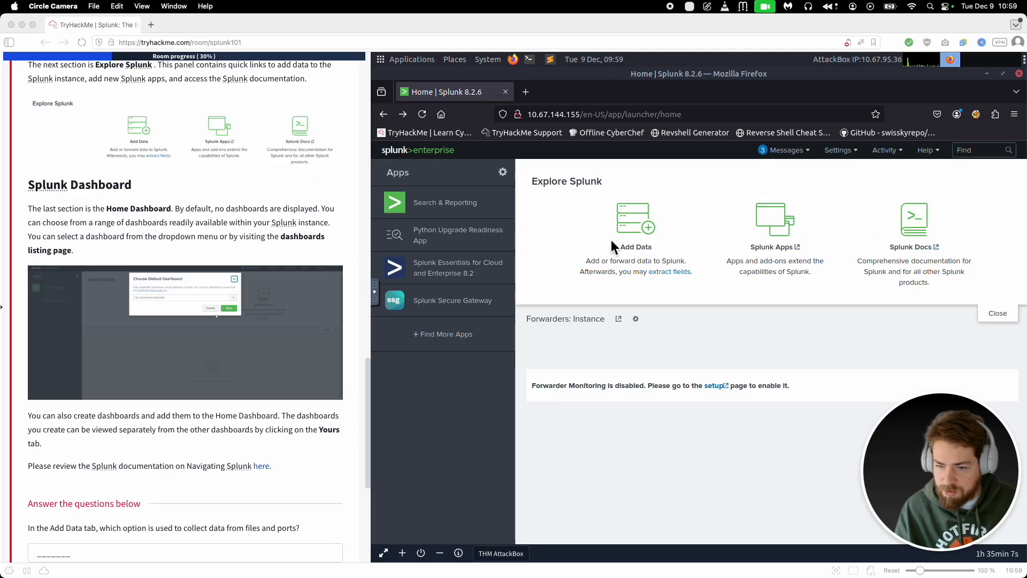
scroll(260, 383, down, 5)
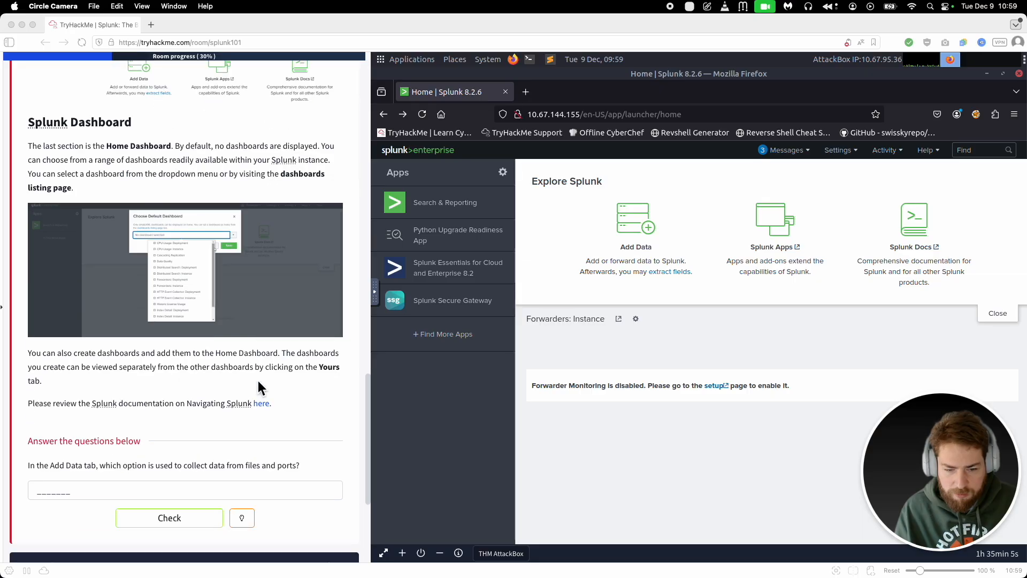
click(160, 376)
drag(26, 376, 298, 376)
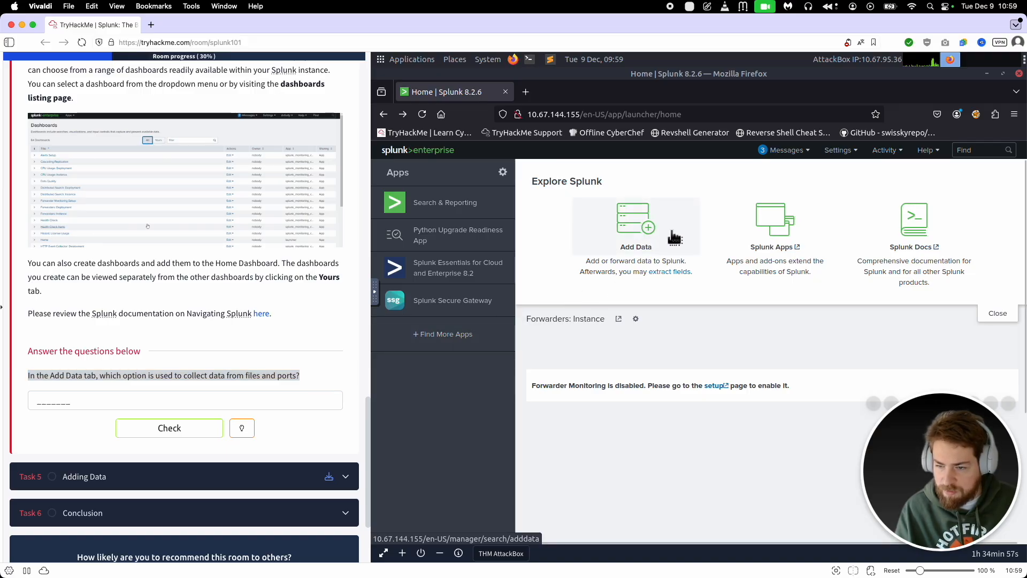
Step: Look up the files and ports option on Splunk's Add Data page, and submit "Monitor" as the Task 4 answer
click(635, 225)
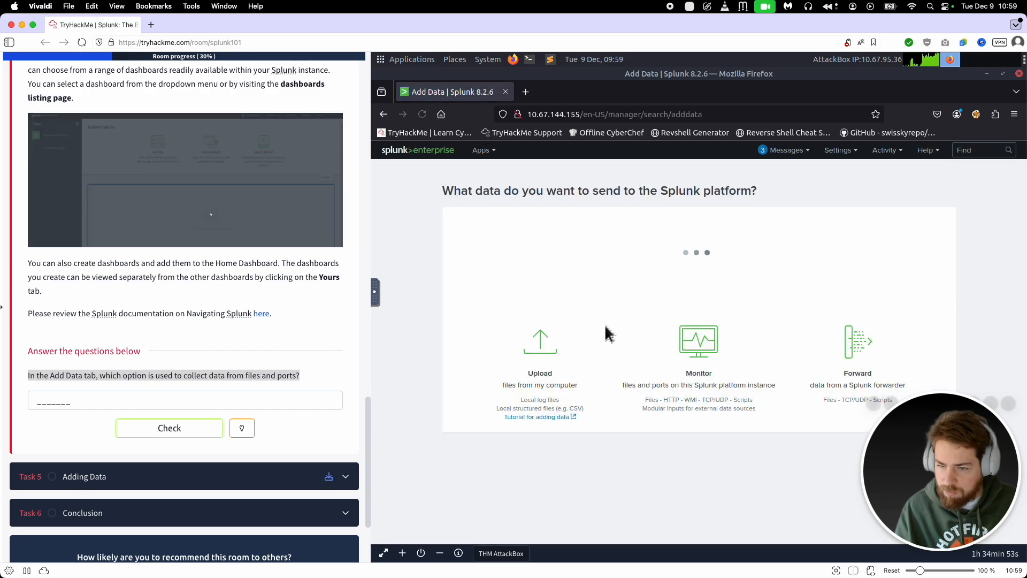
scroll(604, 370, down, 3)
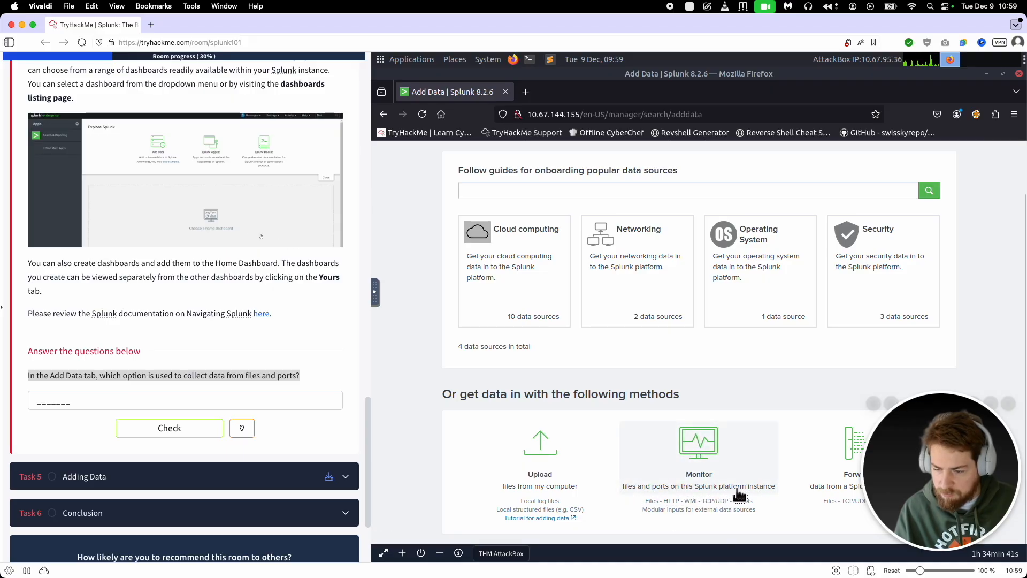
click(206, 405)
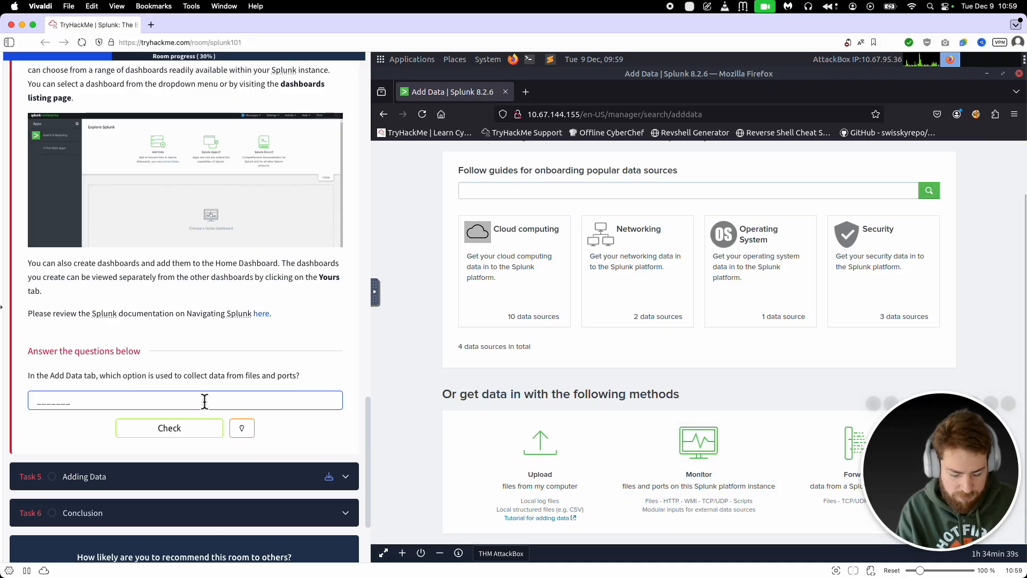
text(Monitor)
click(189, 428)
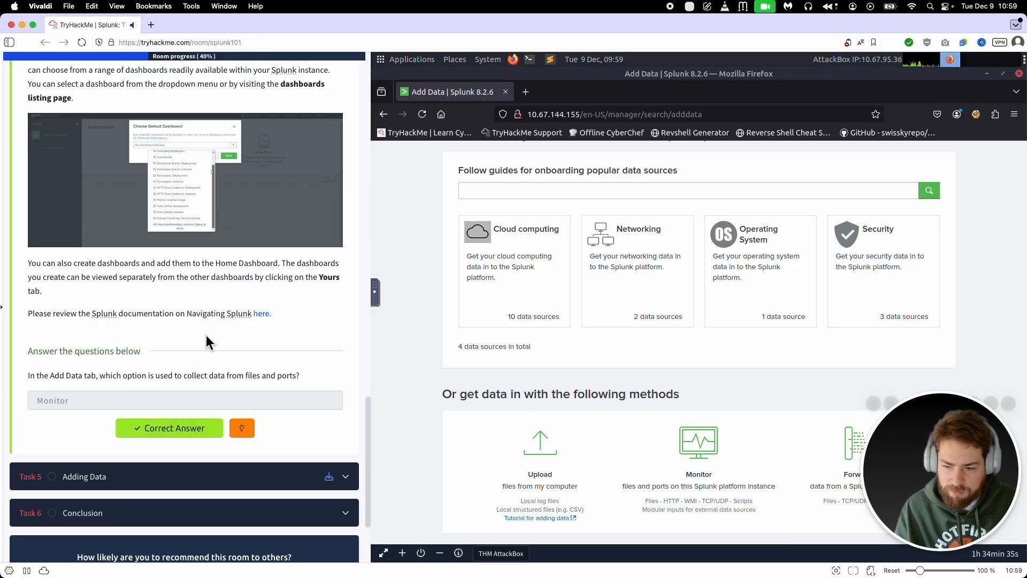
Step: Open Task 5, Adding Data, and read its introduction on data sources and VPN logs
scroll(209, 343, down, 2)
click(191, 412)
scroll(160, 321, down, 2)
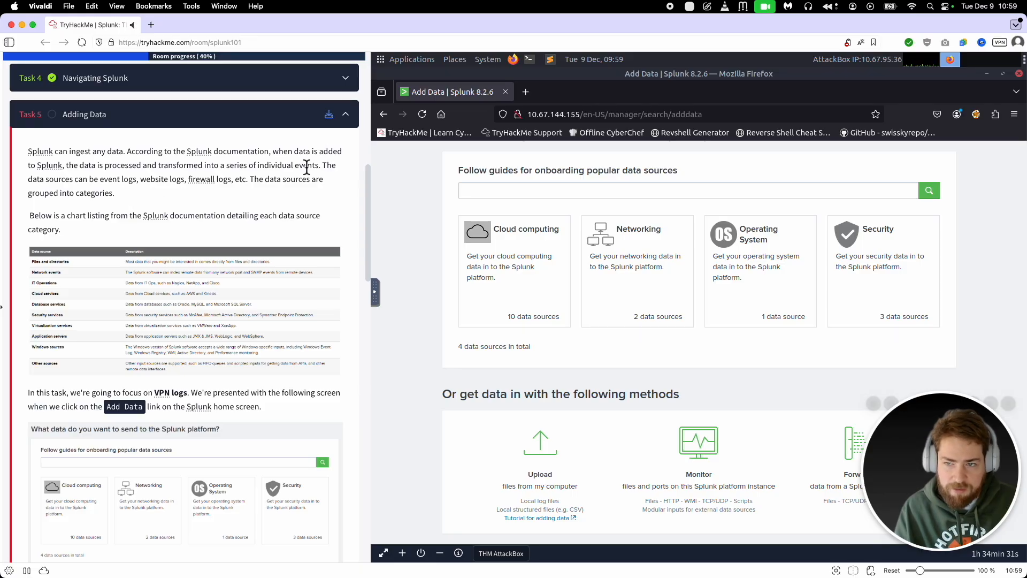
scroll(251, 242, down, 1)
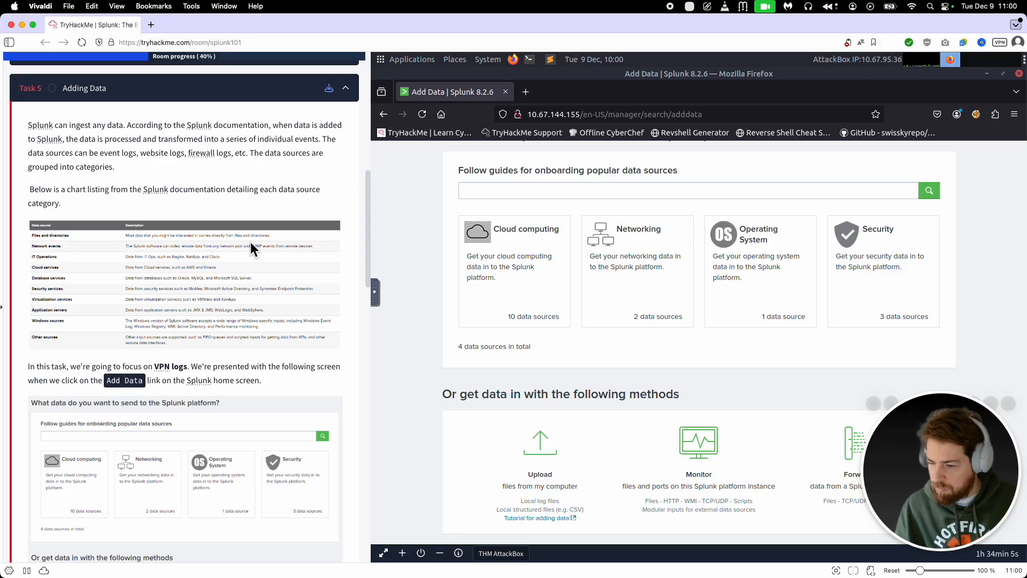
Step: Reopen Add Data from the Splunk home screen, and read in the Task 5 Practical section where the AttackBox stores the log file
click(384, 115)
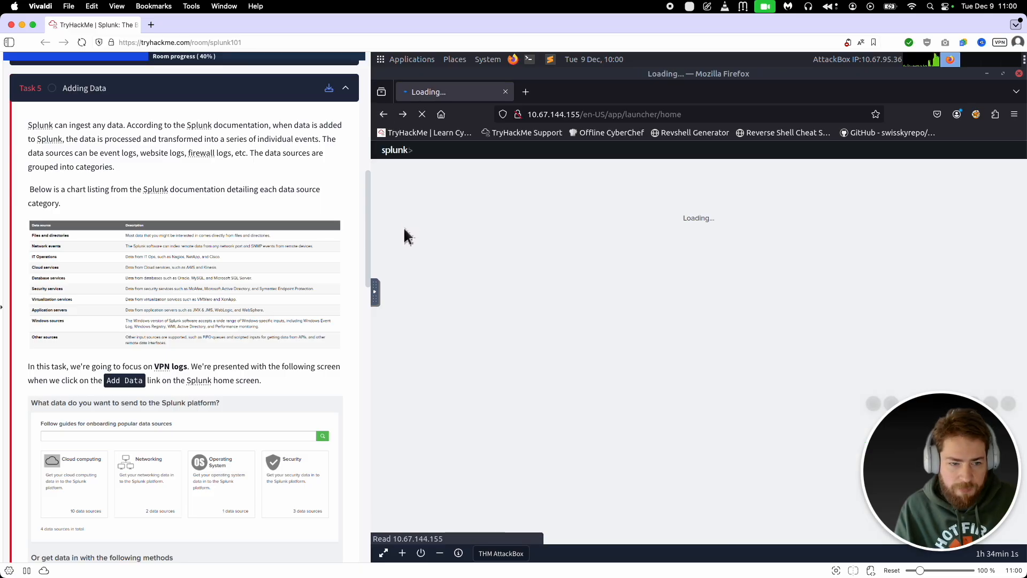
click(635, 244)
scroll(204, 182, down, 10)
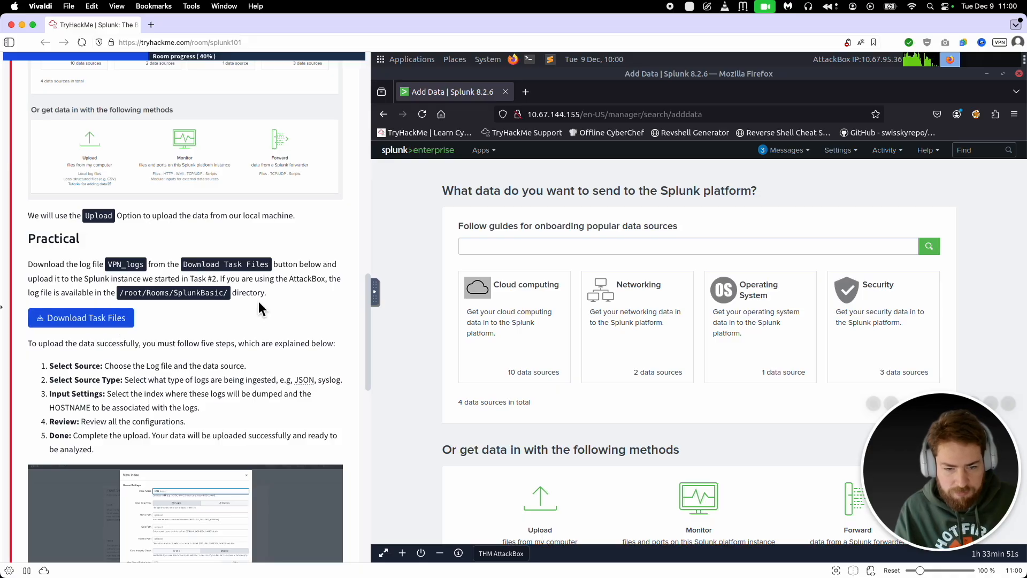
drag(224, 282, 172, 298)
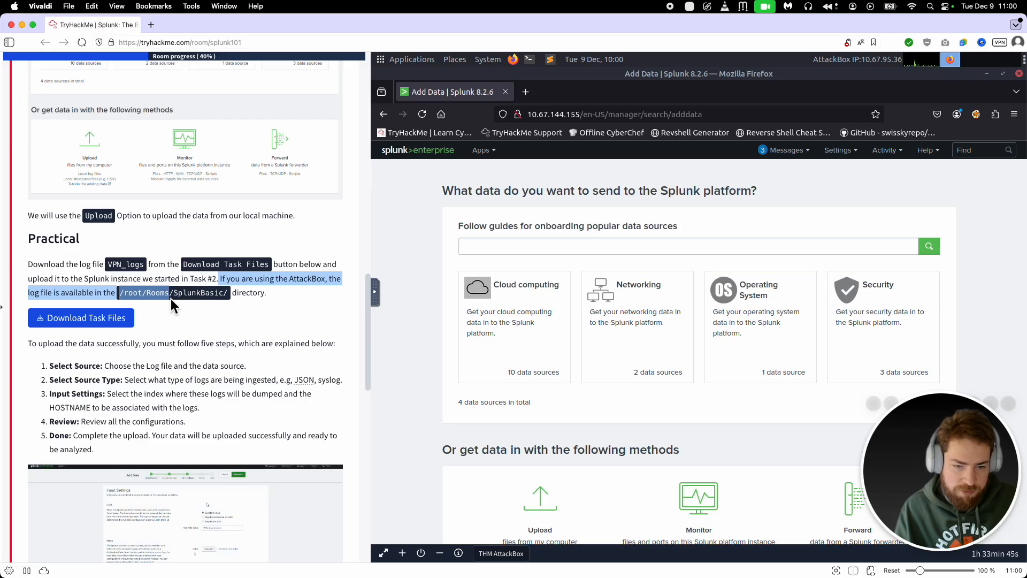
Step: Browse to /root/Rooms/SplunkBasic in the AttackBox file manager and check the folder's log file and path
click(459, 61)
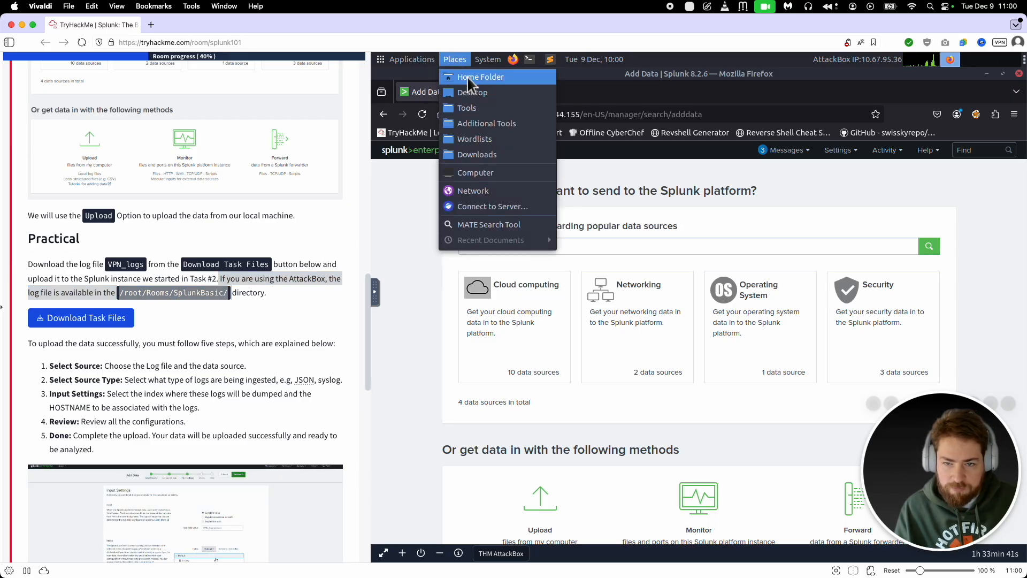
click(469, 78)
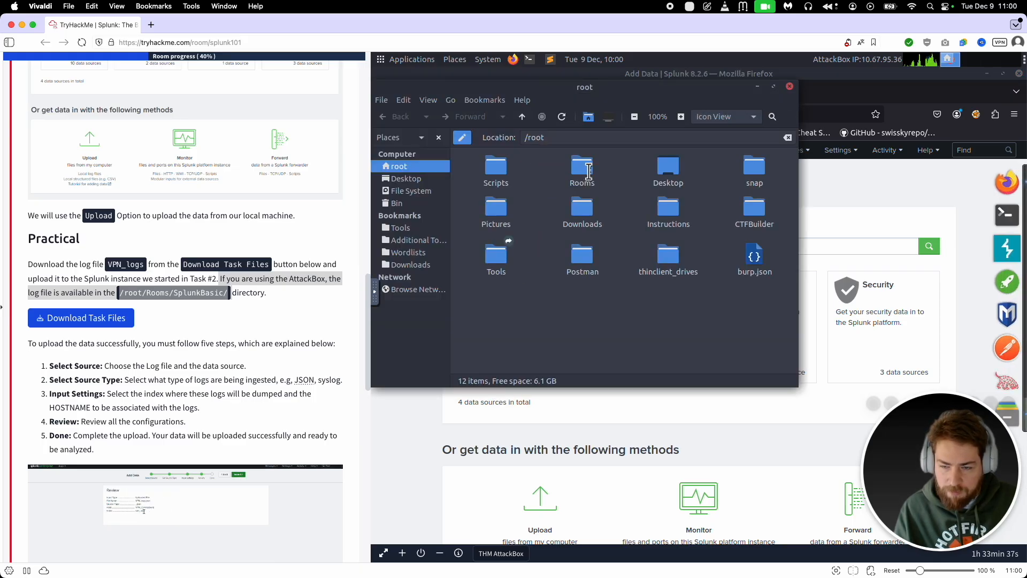
double_click(589, 171)
scroll(559, 267, down, 5)
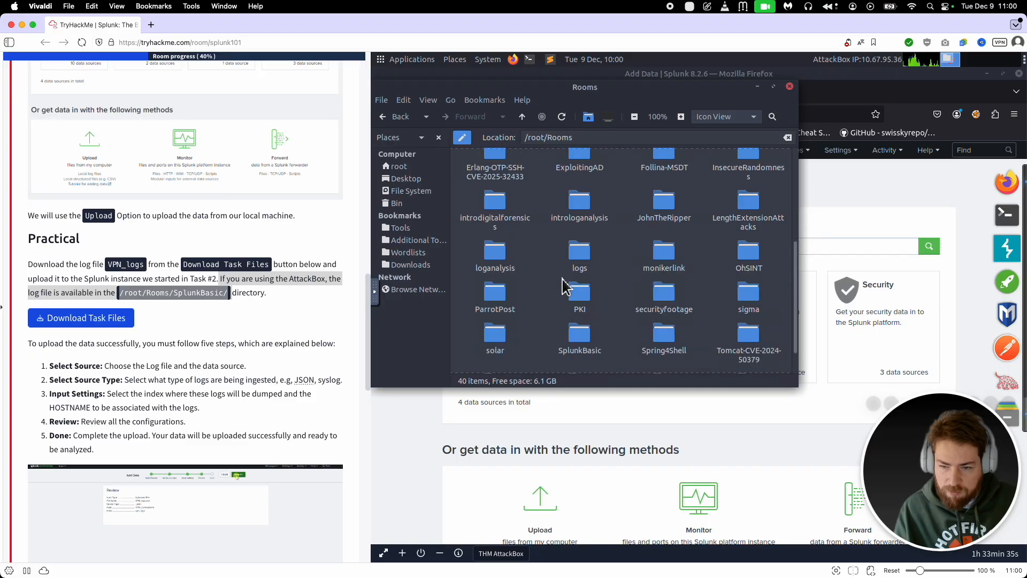
double_click(580, 337)
drag(464, 151, 464, 151)
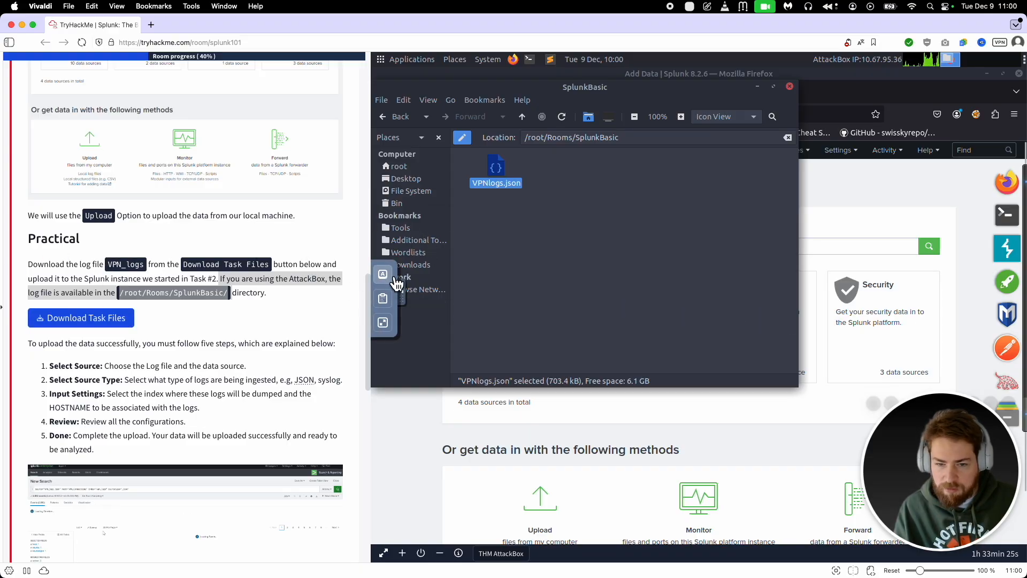
click(639, 138)
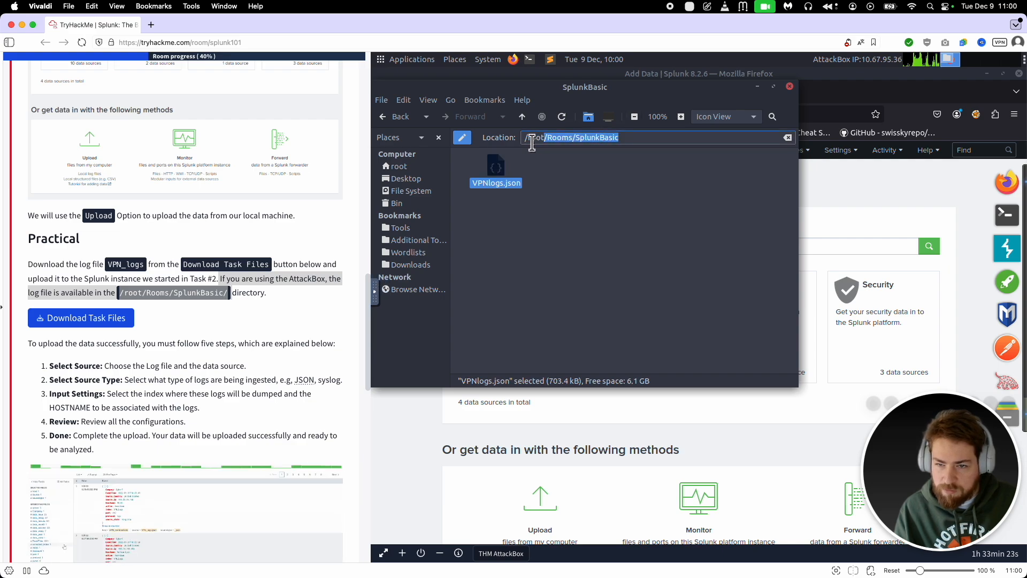
Step: Read the five upload steps in Task 5 and start the Upload method on Splunk's Add Data page
scroll(278, 260, down, 5)
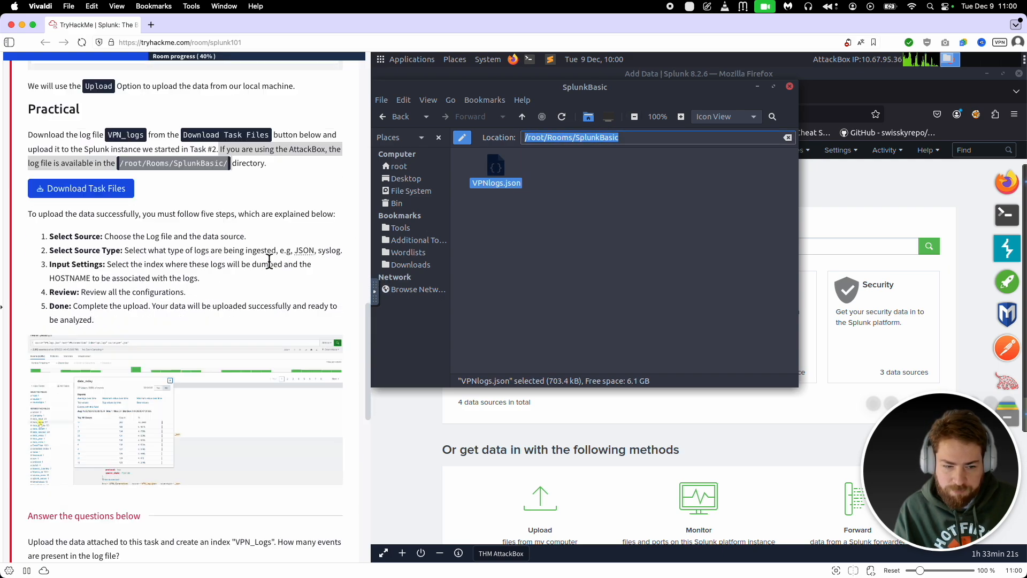
scroll(291, 272, up, 2)
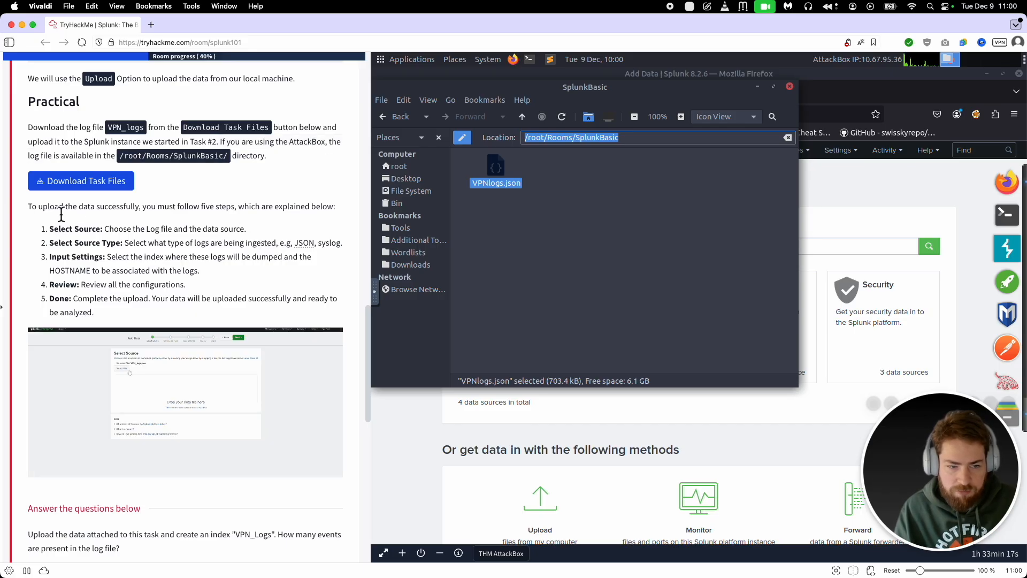
click(547, 424)
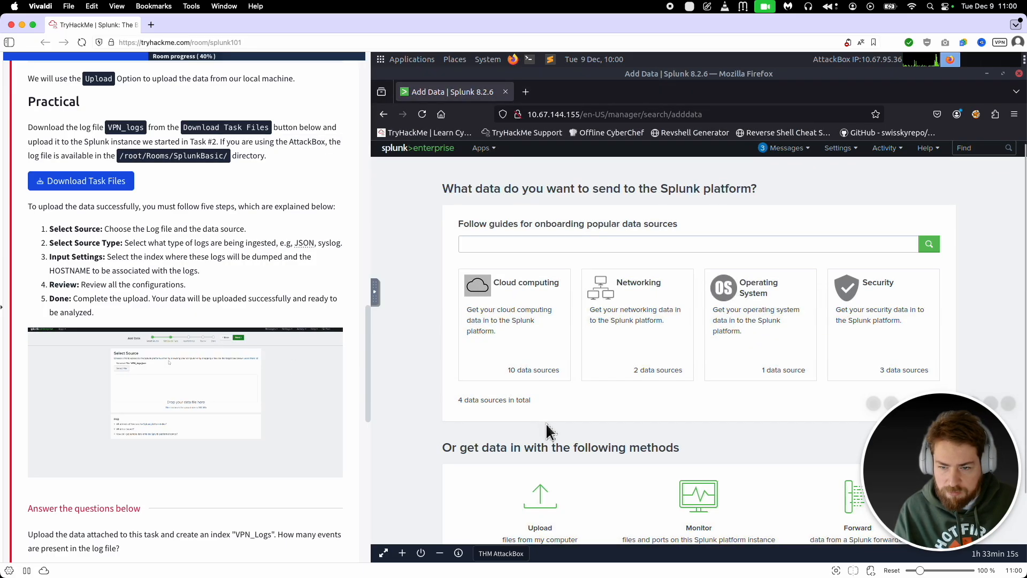
scroll(545, 423, down, 2)
click(530, 444)
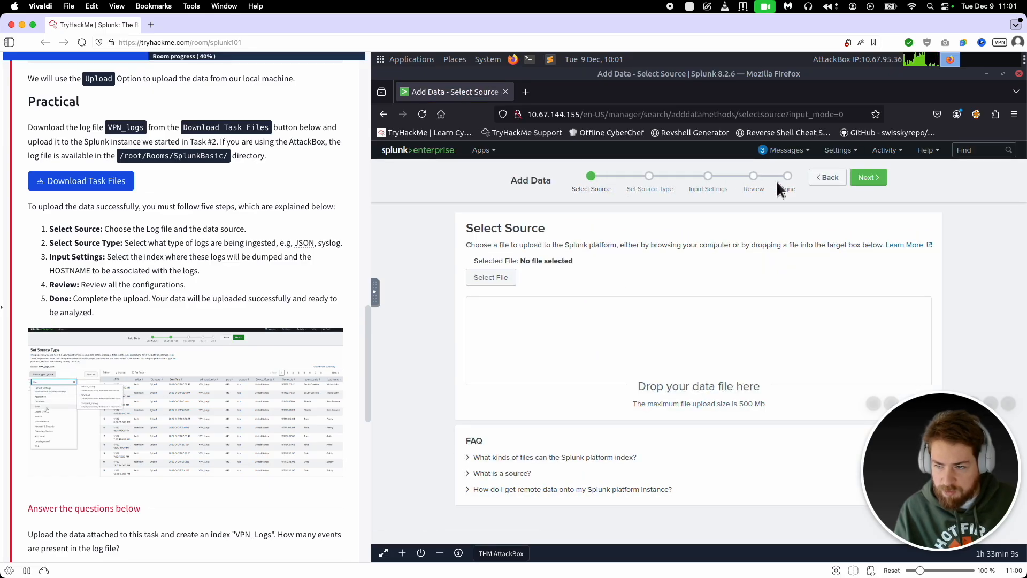
Step: Select VPNlogs.json from /root/Rooms/SplunkBasic as the upload source and continue to the source type settings
click(497, 282)
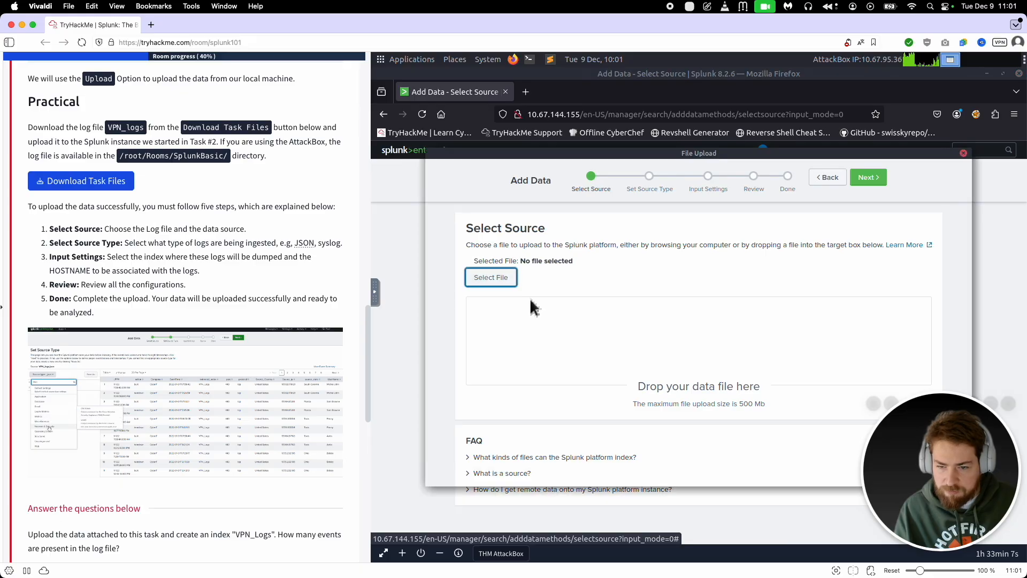
click(548, 169)
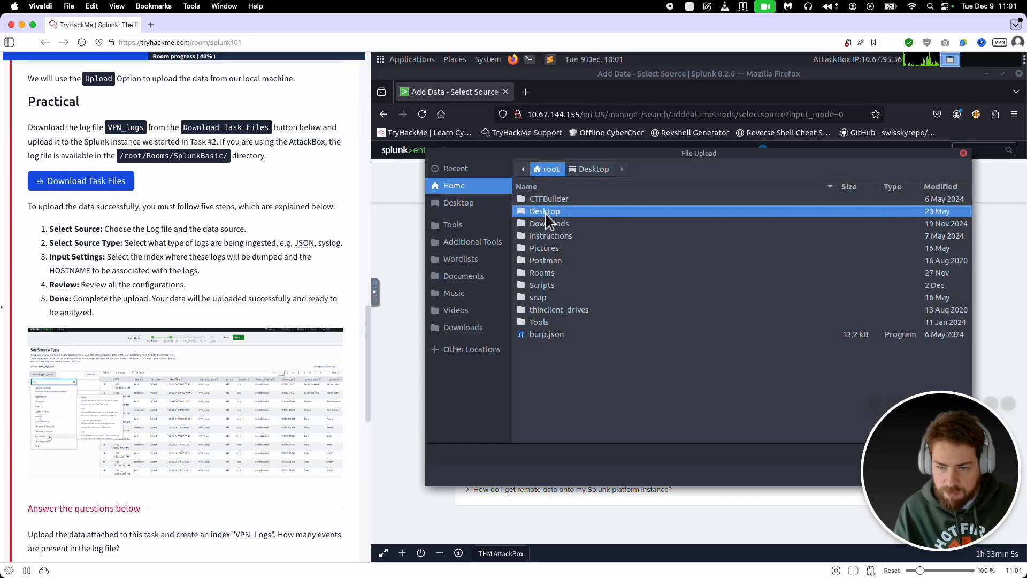
double_click(545, 274)
scroll(578, 342, down, 5)
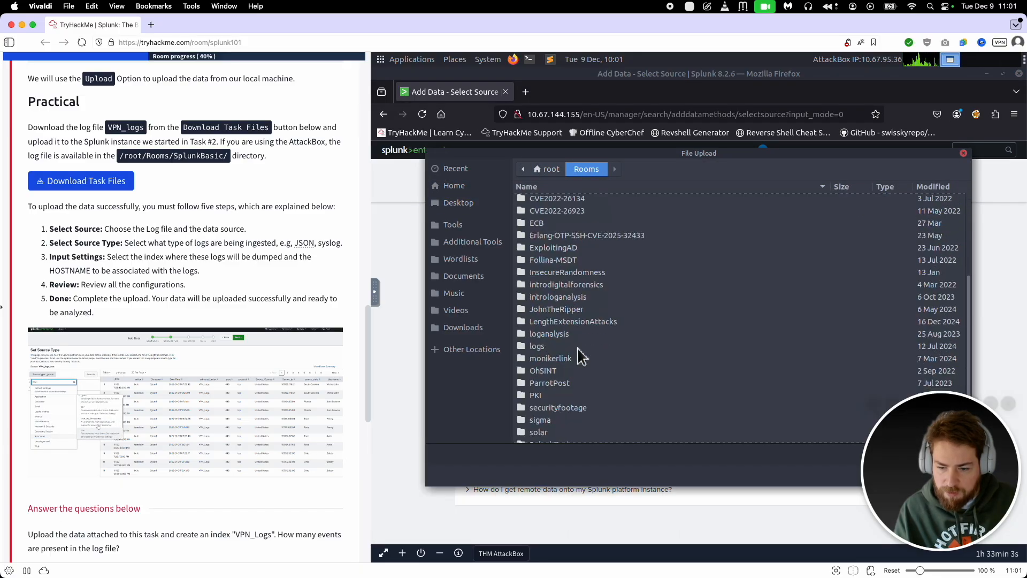
double_click(566, 413)
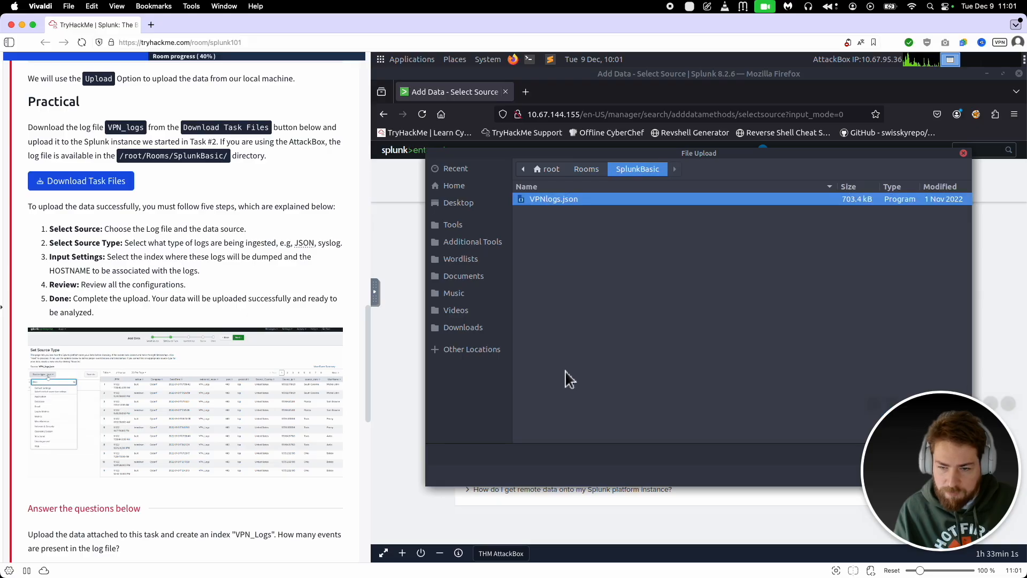
double_click(553, 202)
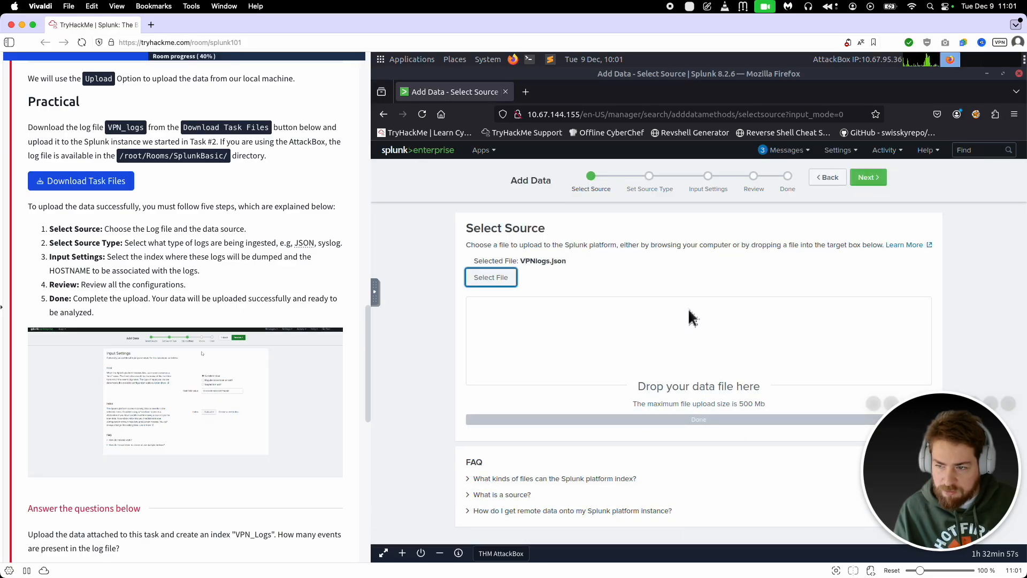
click(868, 178)
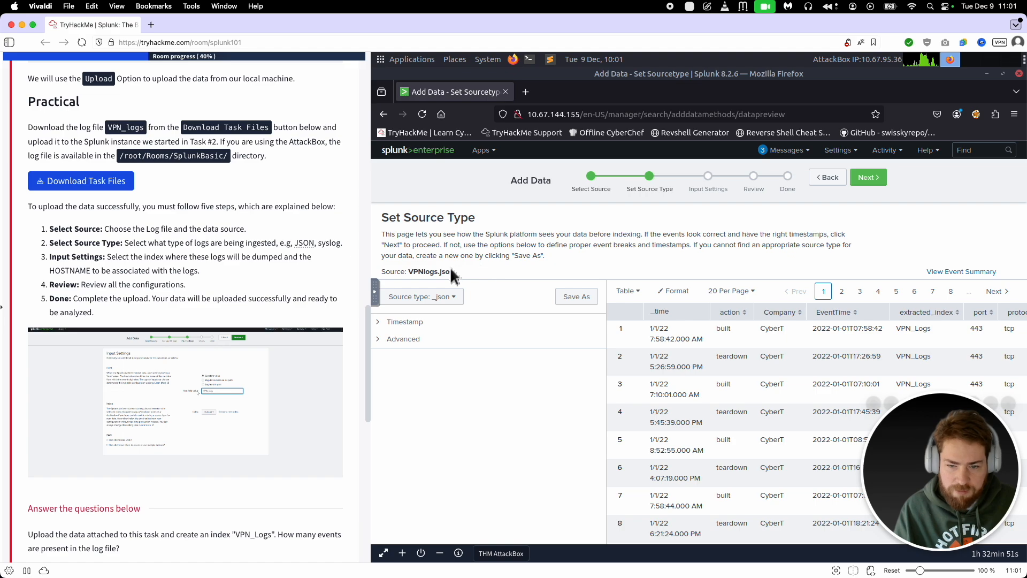
Step: Check the source type choices, keep _json for the VPN logs and continue to the input settings
click(459, 304)
click(459, 304)
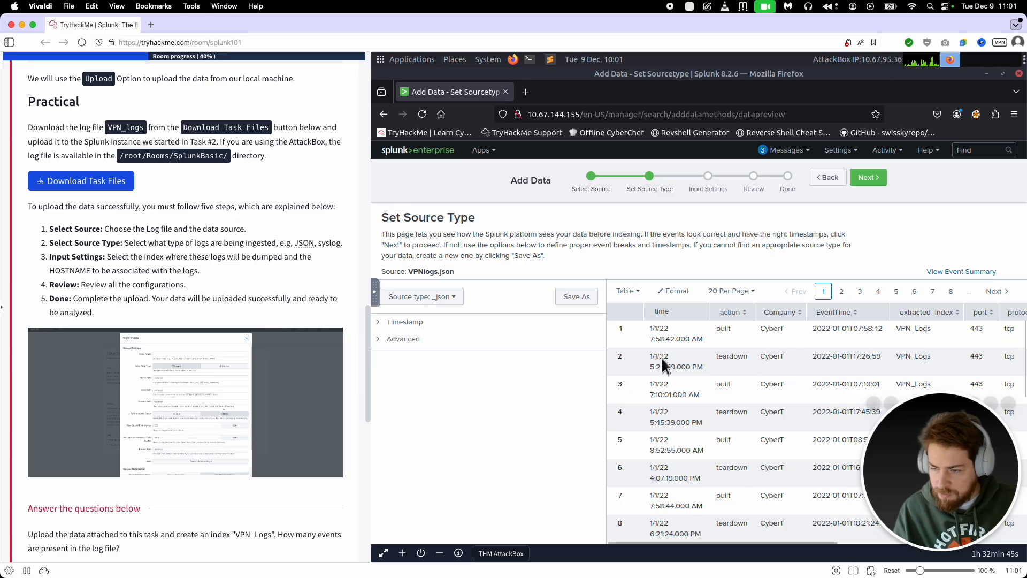
click(867, 179)
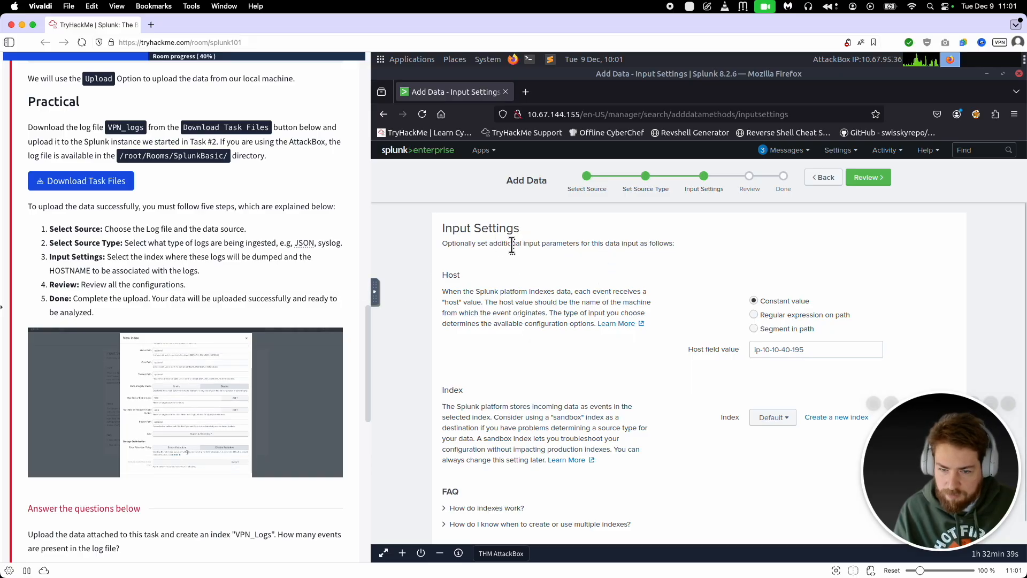
Step: Keep the preset host value and Default index, review the upload configuration and submit it
scroll(560, 313, down, 1)
scroll(695, 262, up, 1)
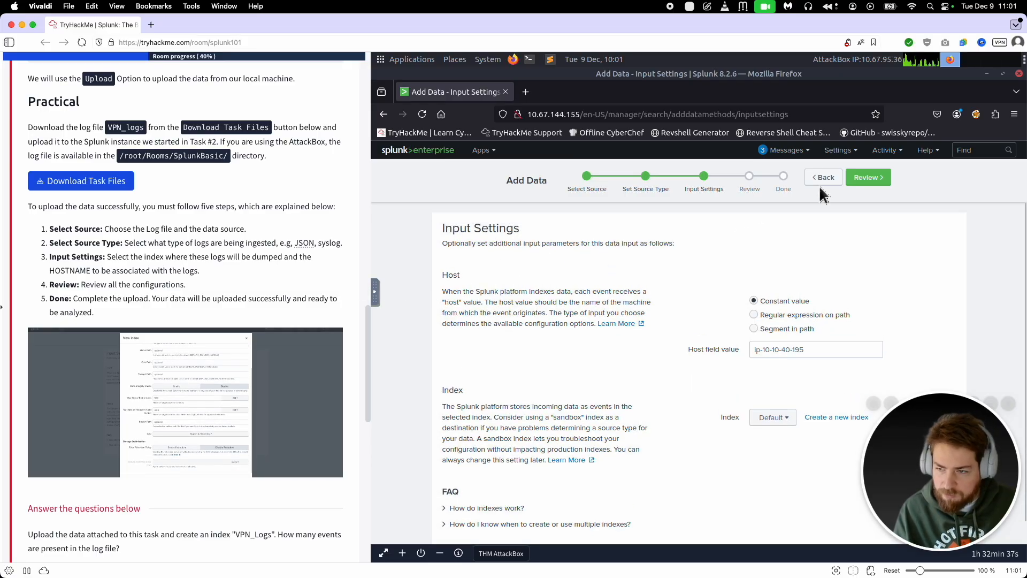
click(864, 180)
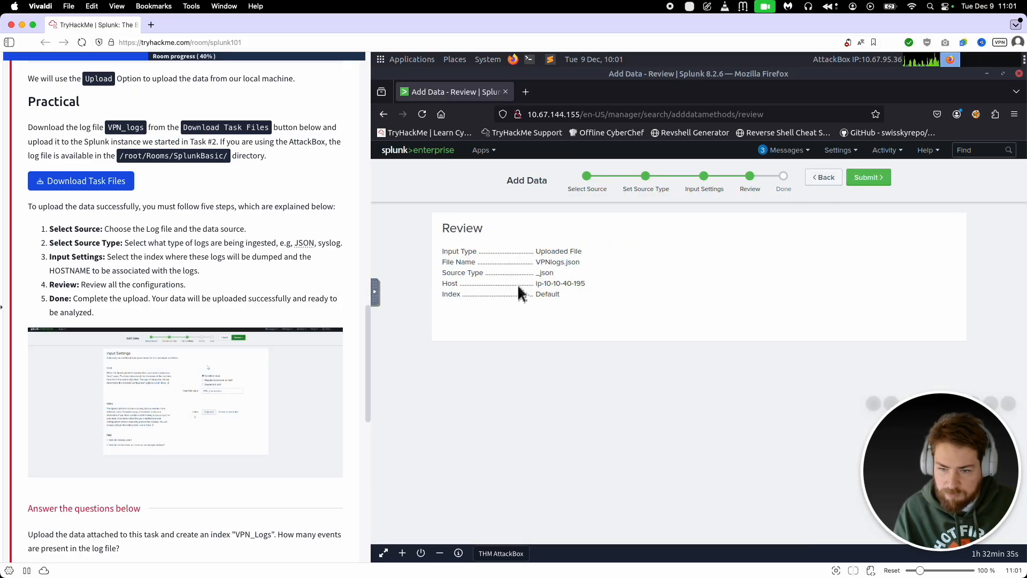
scroll(294, 323, down, 5)
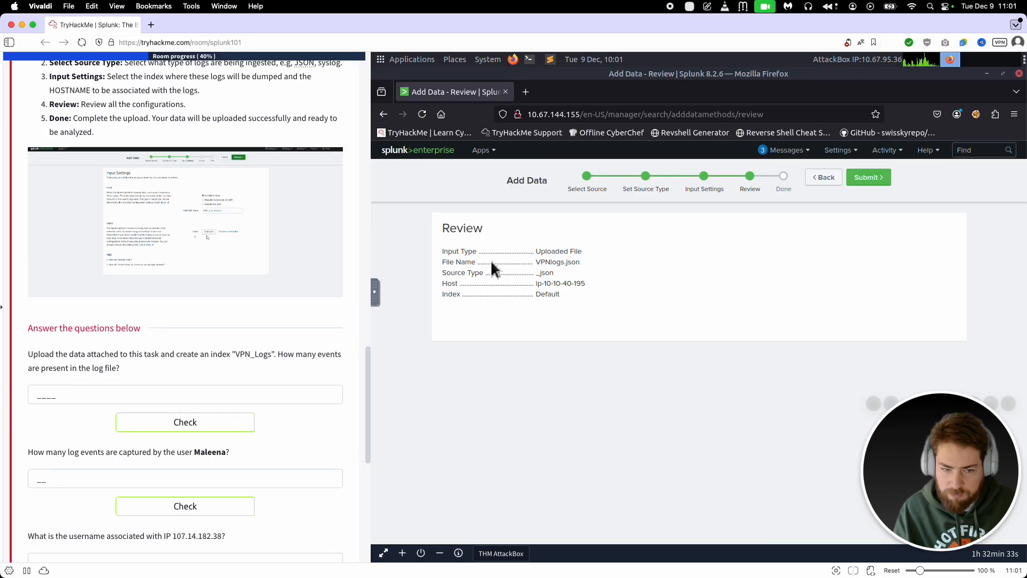
click(876, 178)
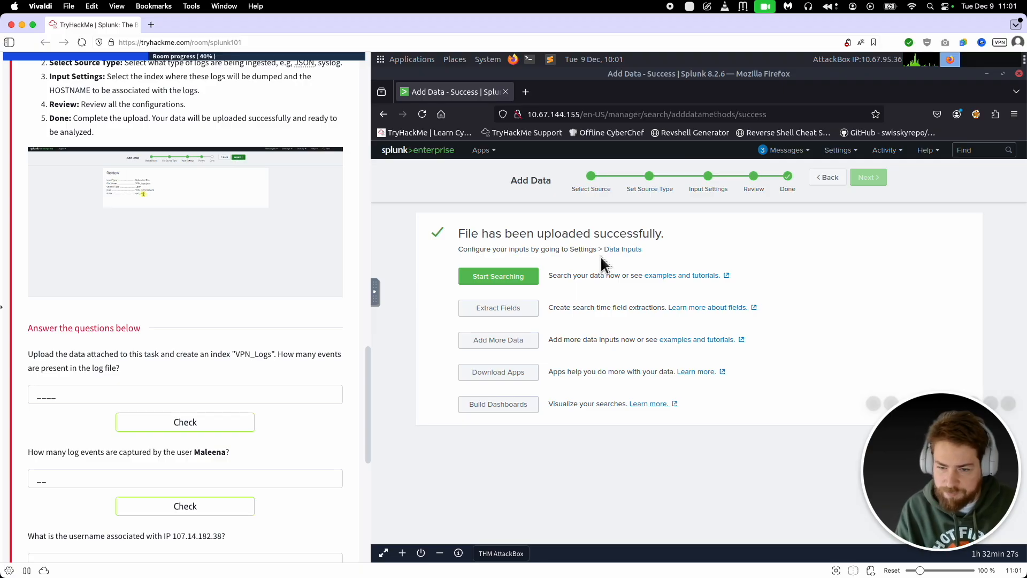
Step: Start searching the uploaded VPNlogs.json data, and examine its events and the list of interesting fields
click(505, 280)
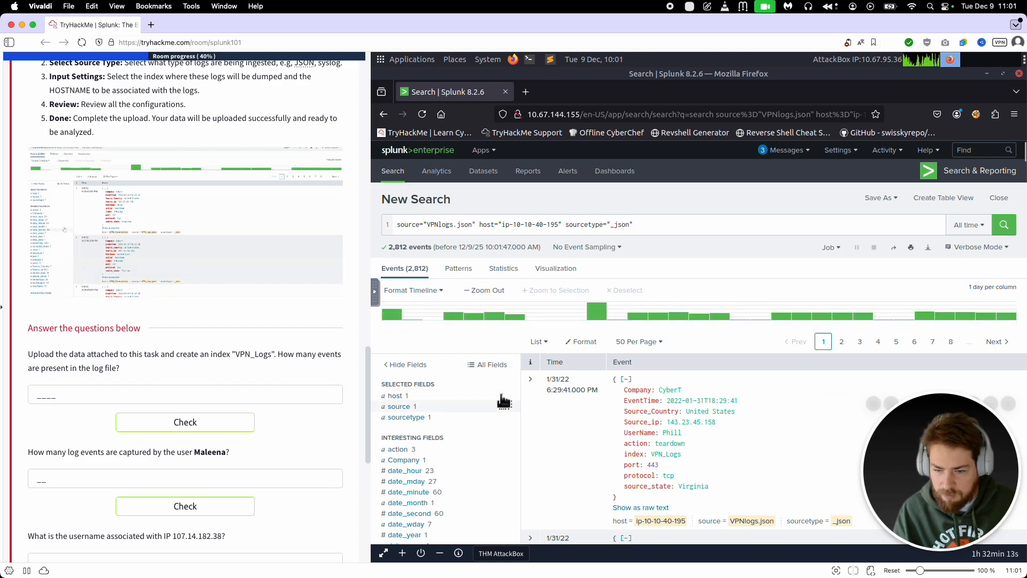
scroll(631, 396, down, 5)
scroll(621, 353, down, 10)
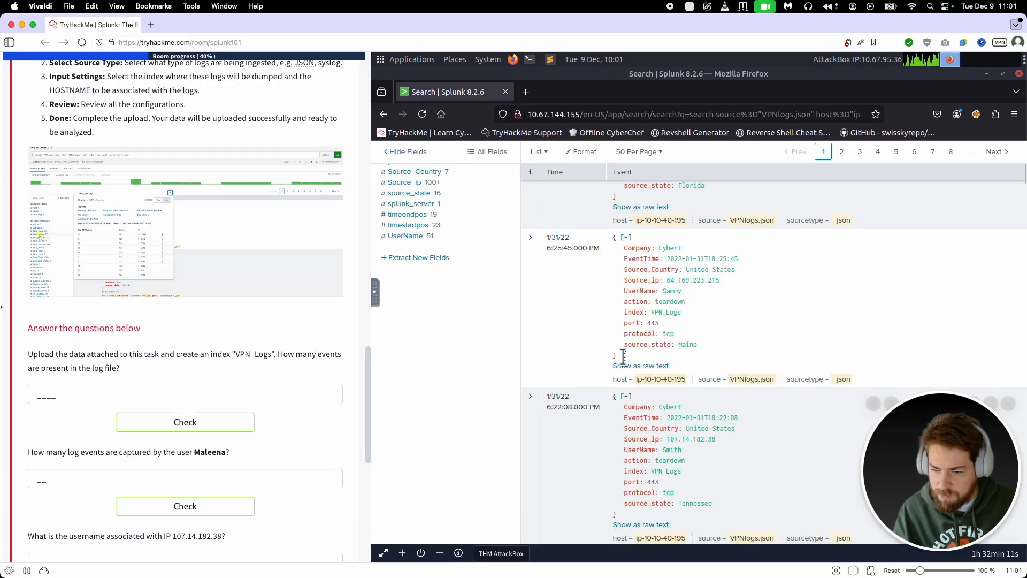
scroll(617, 359, down, 2)
scroll(617, 358, up, 10)
scroll(616, 358, up, 5)
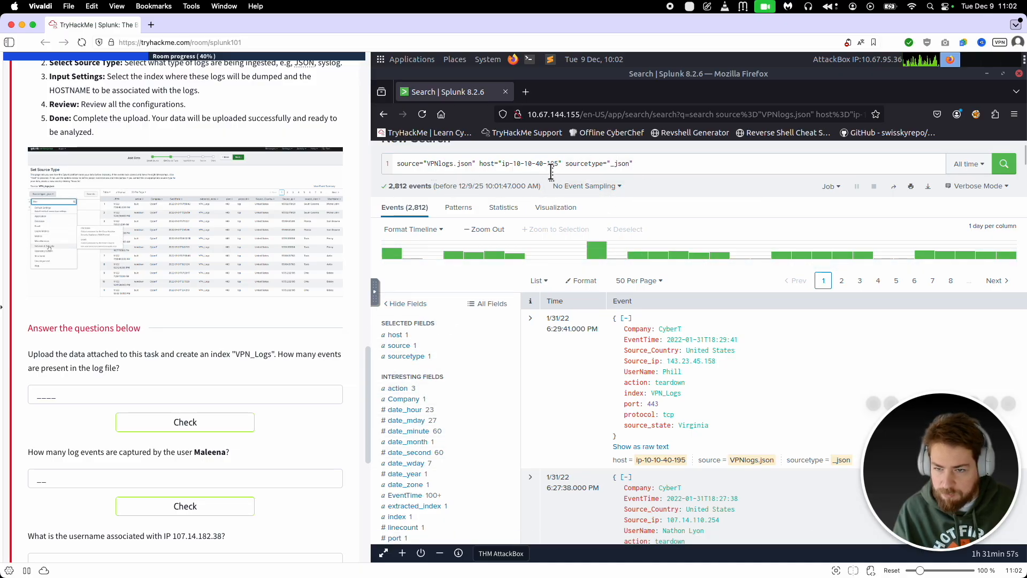
Step: Read the first Task 5 question about the VPN_Logs index and how many events the log file contains
click(675, 170)
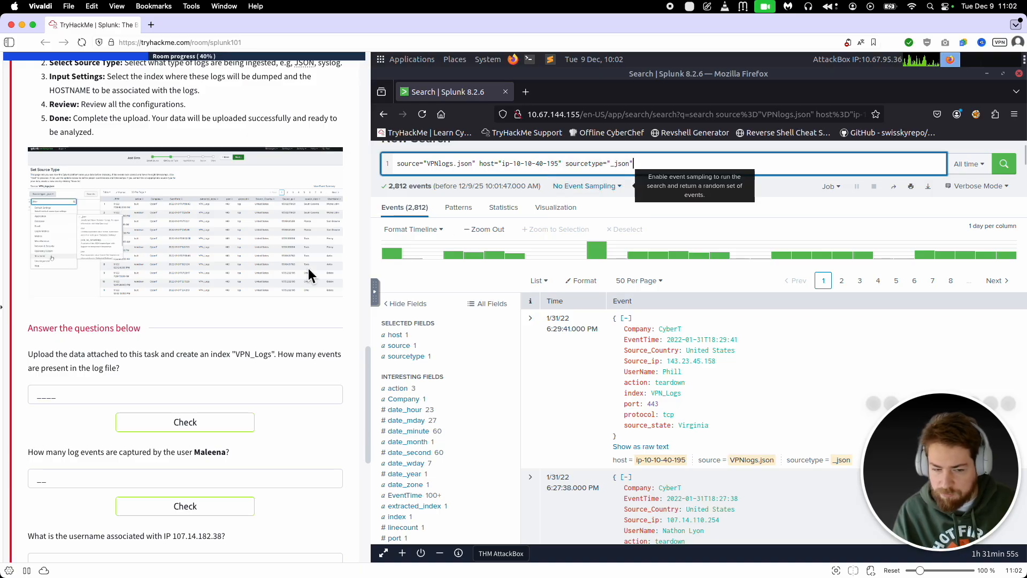
drag(22, 352, 354, 364)
click(293, 357)
click(139, 374)
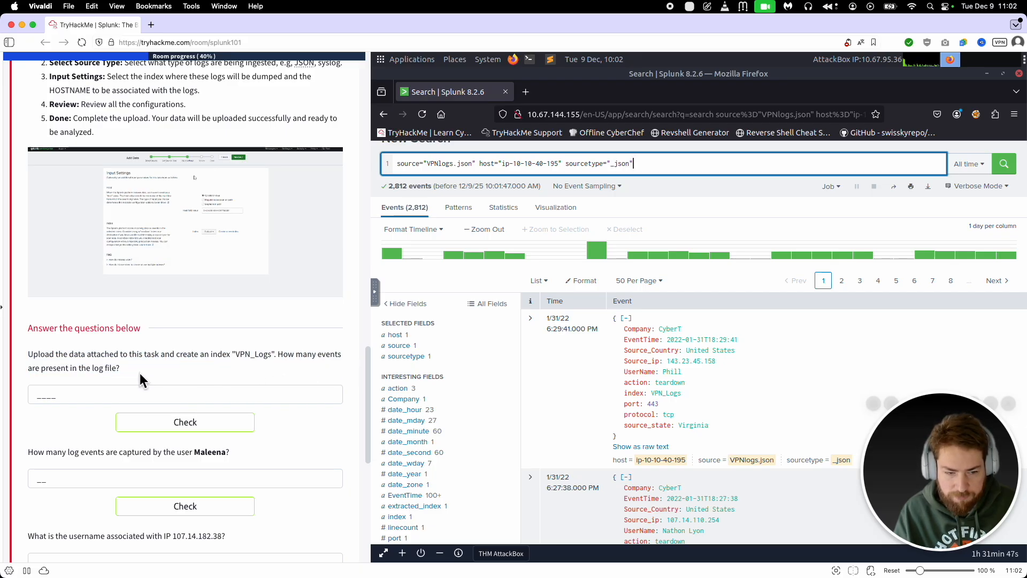
Step: Check the search's time range presets, then try 2812 as the answer to the Task 5 event count question
click(963, 163)
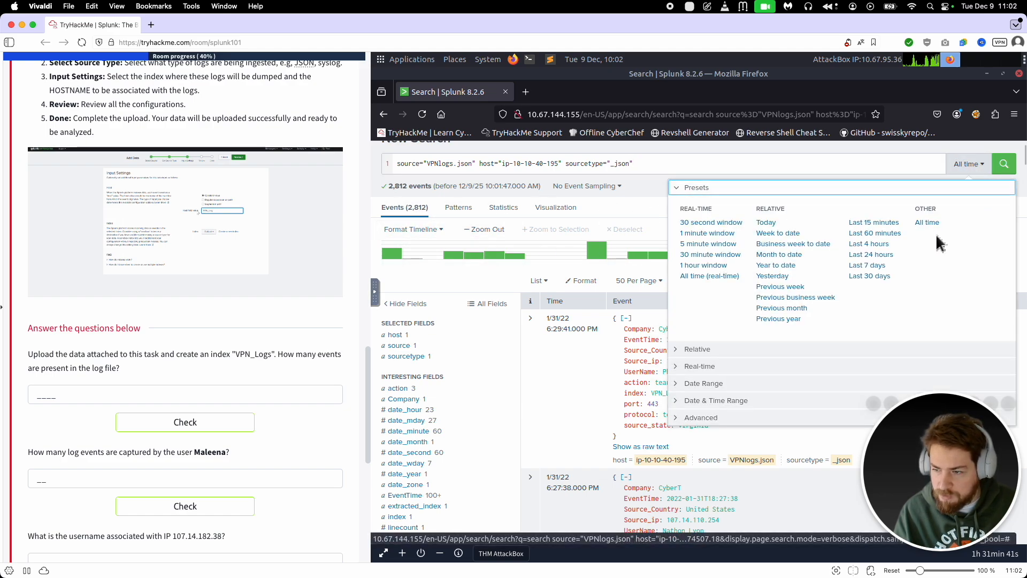
click(983, 166)
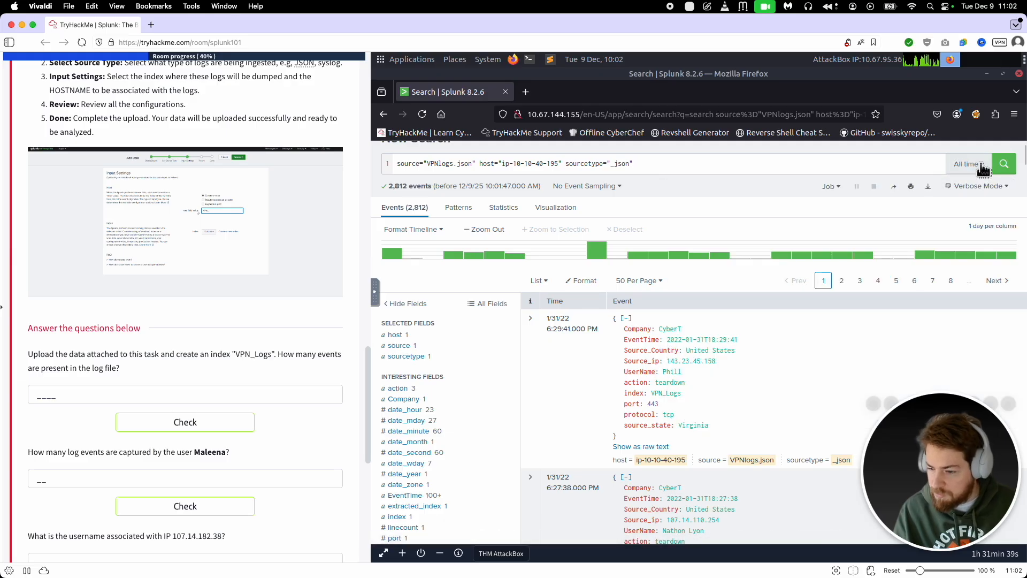
click(127, 394)
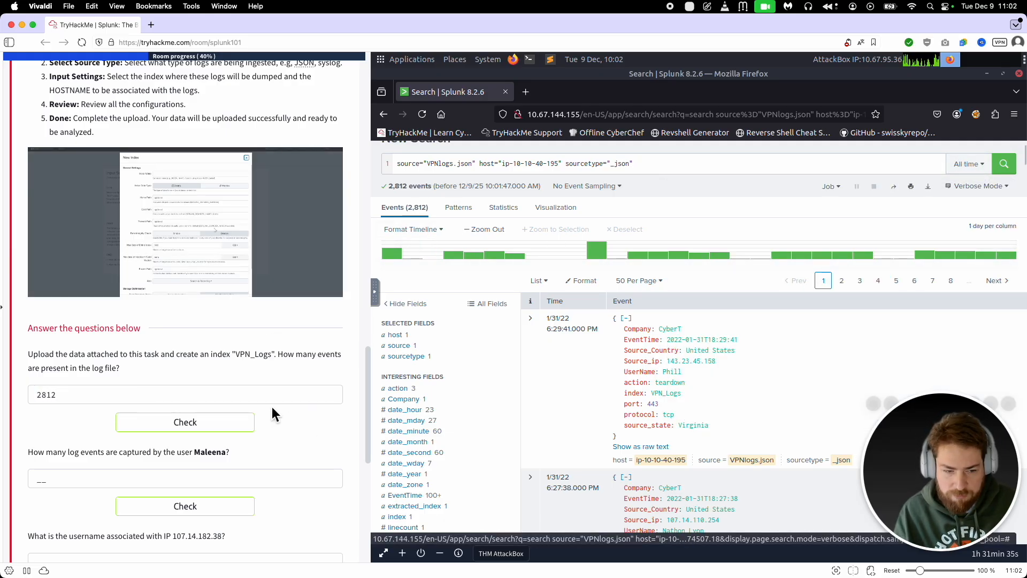
click(252, 420)
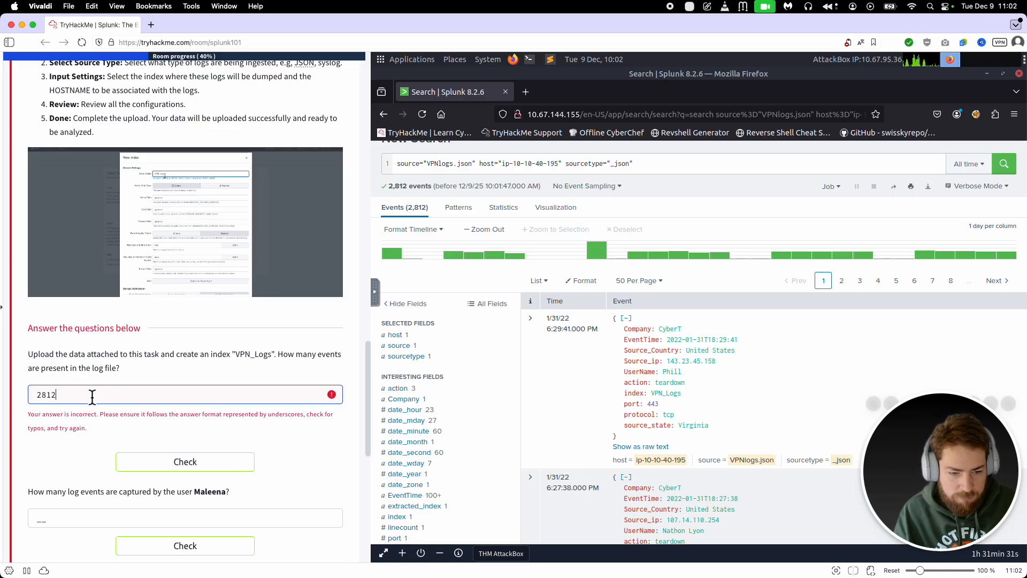
drag(92, 397, 2, 389)
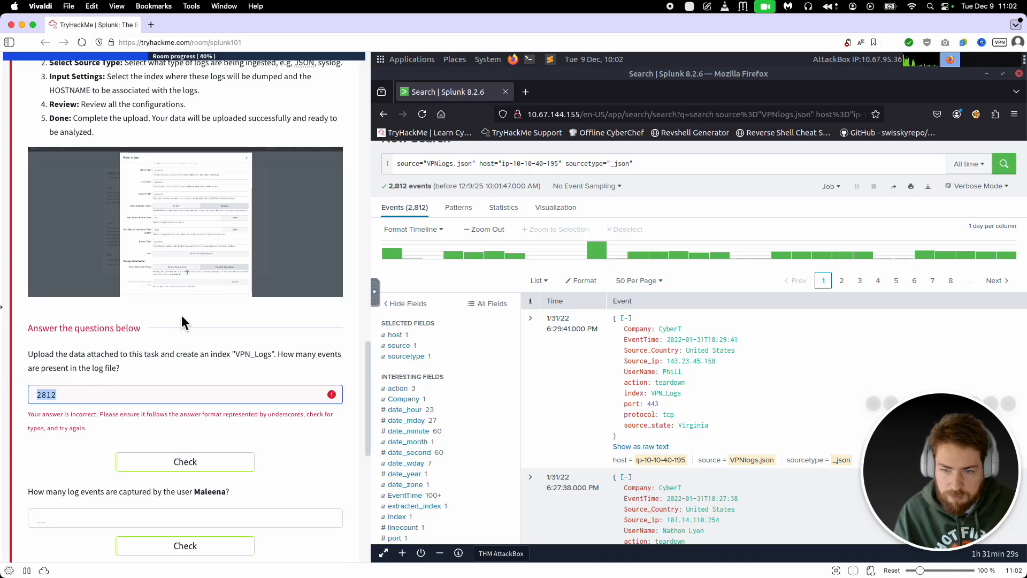
Step: Remove the host filter from the VPNlogs.json search query and run the search again
drag(480, 165, 565, 170)
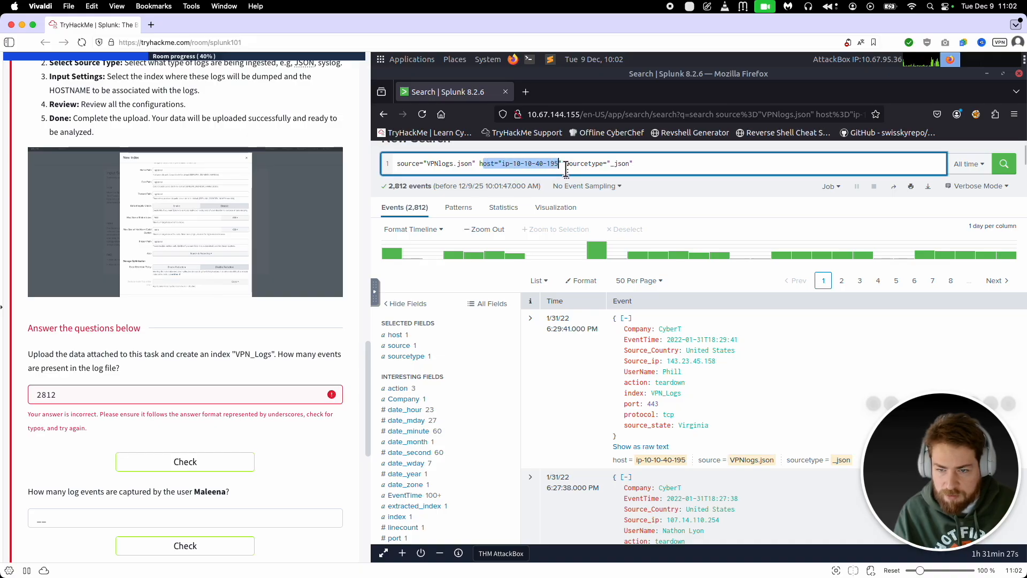
key(BackSpace)
key(Return)
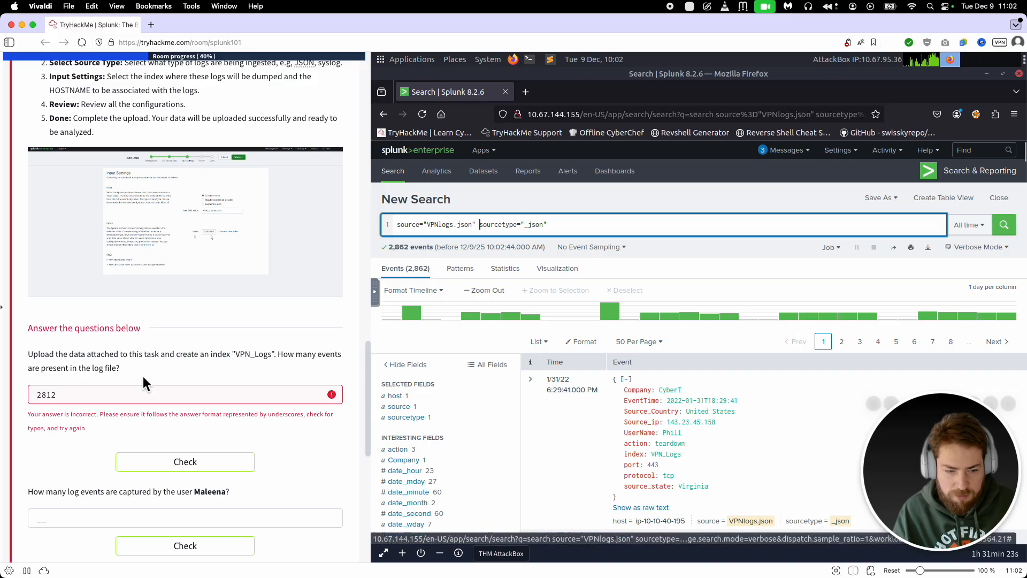
Step: Replace the answer to the VPN_Logs event count question with 2862 and submit it
drag(125, 394, 2, 381)
text(28)
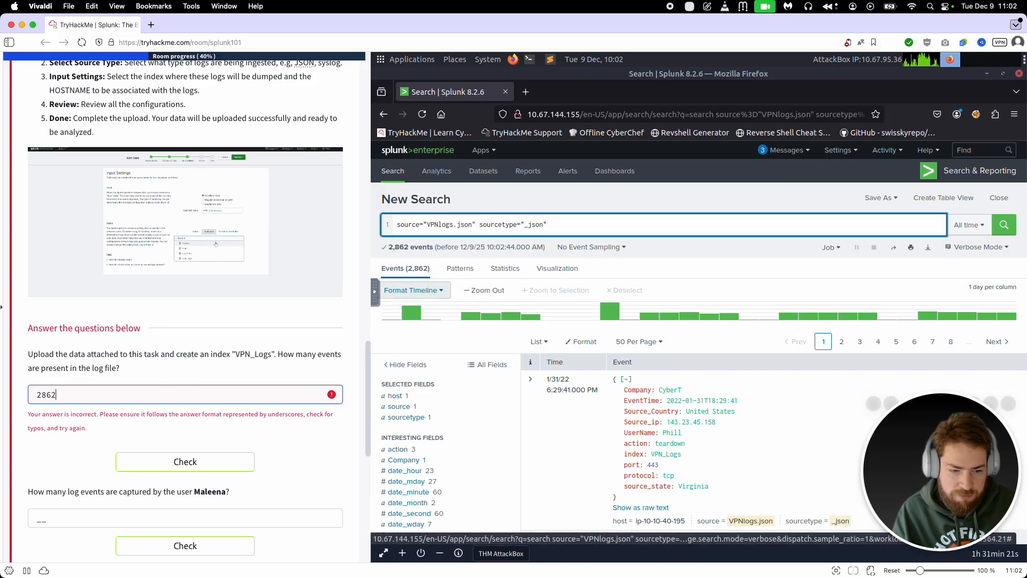
click(178, 464)
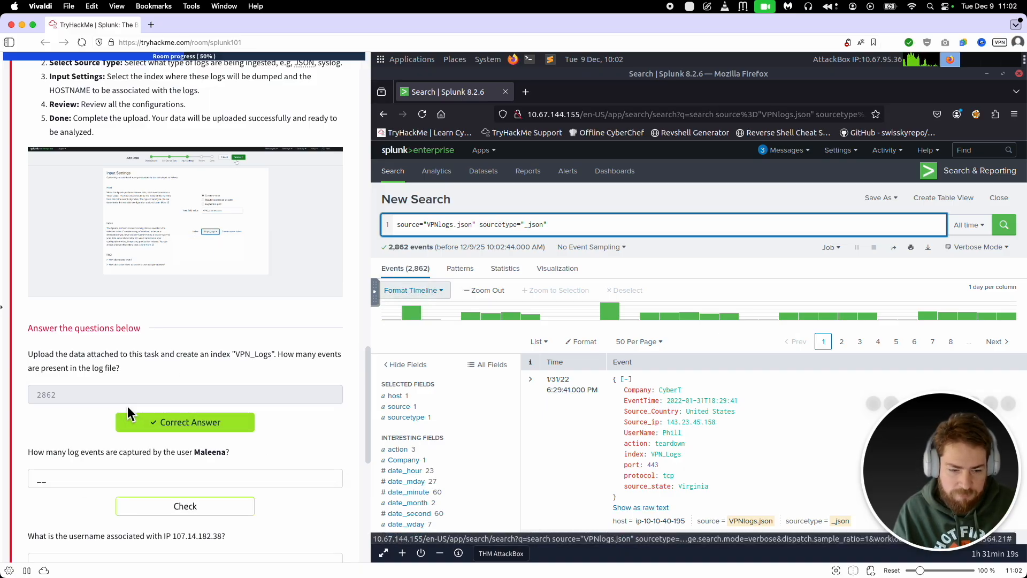
Step: Read the second Task 5 question and filter the VPN events by the UserName value it asks about
scroll(125, 404, down, 2)
scroll(126, 405, down, 2)
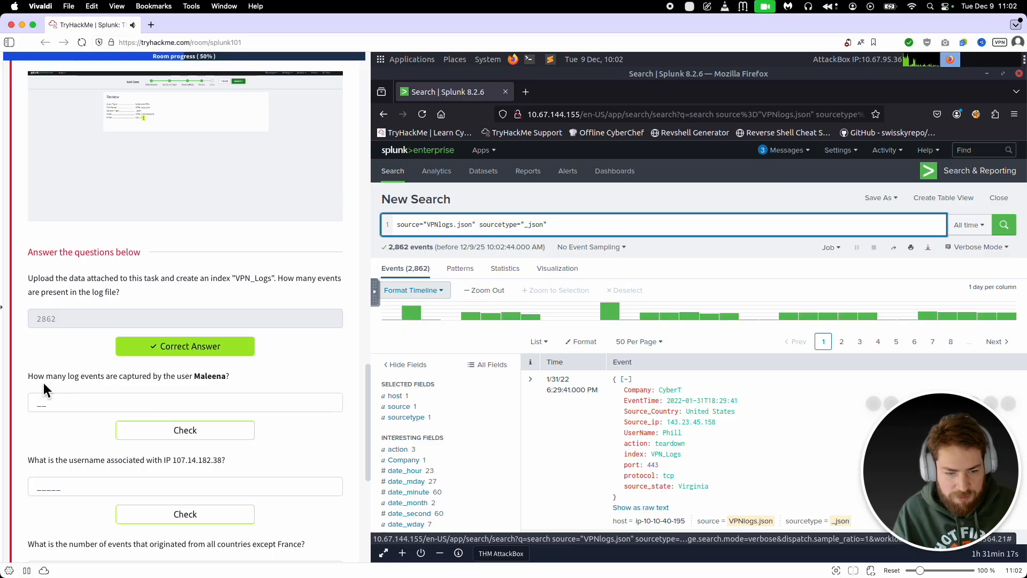
drag(21, 373, 201, 384)
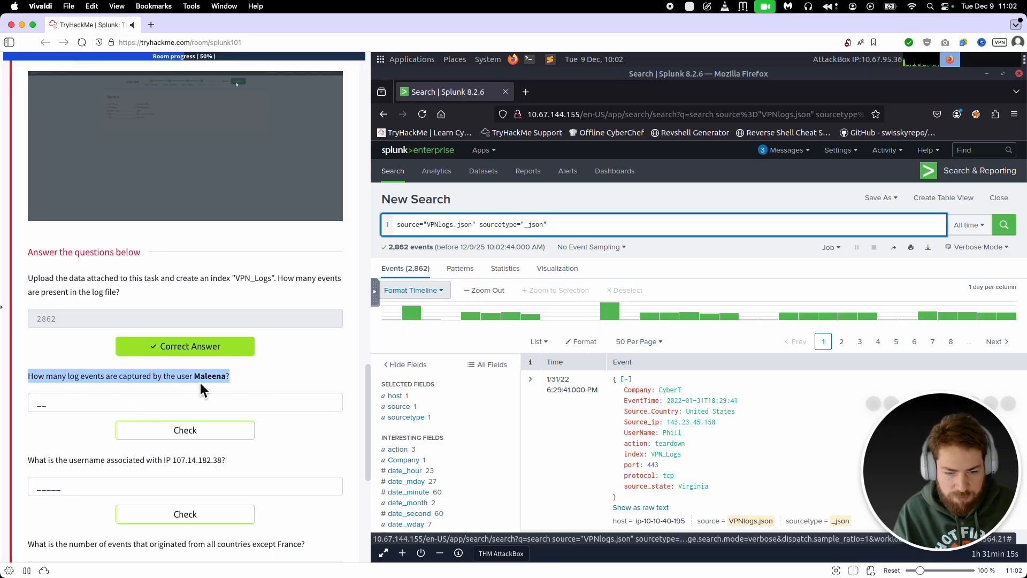
click(502, 350)
scroll(528, 409, down, 1)
scroll(531, 414, down, 5)
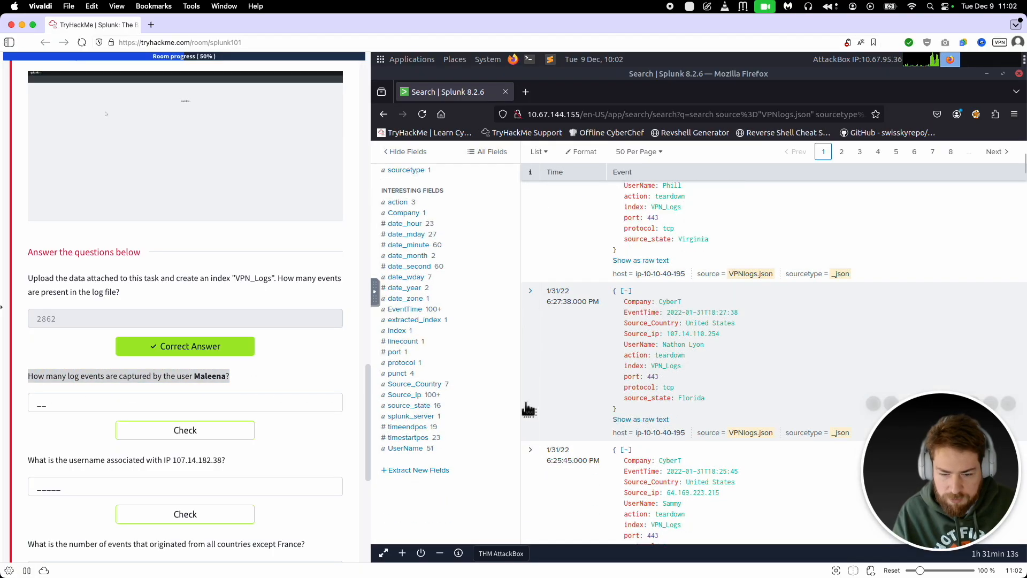
click(405, 449)
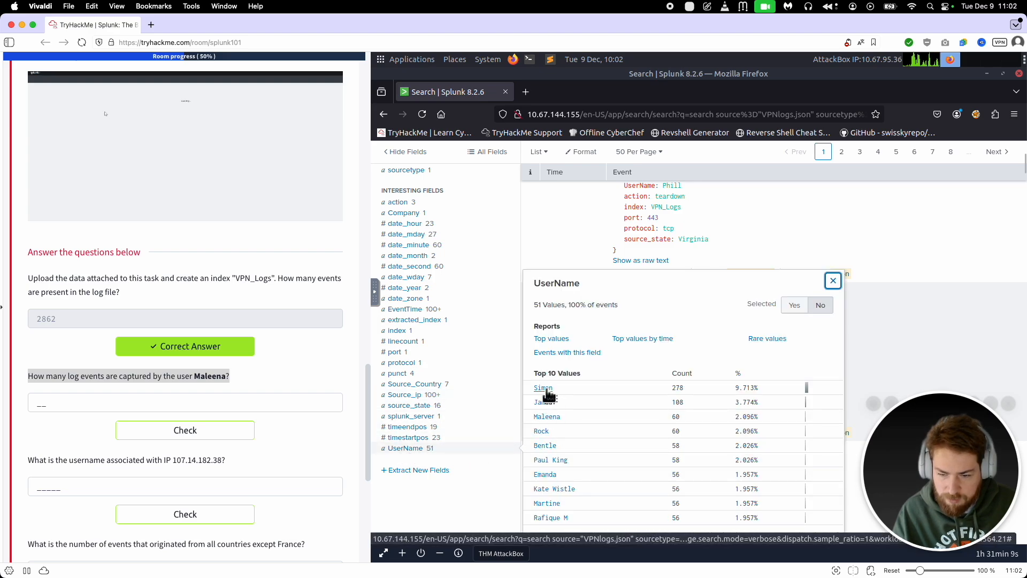
click(547, 418)
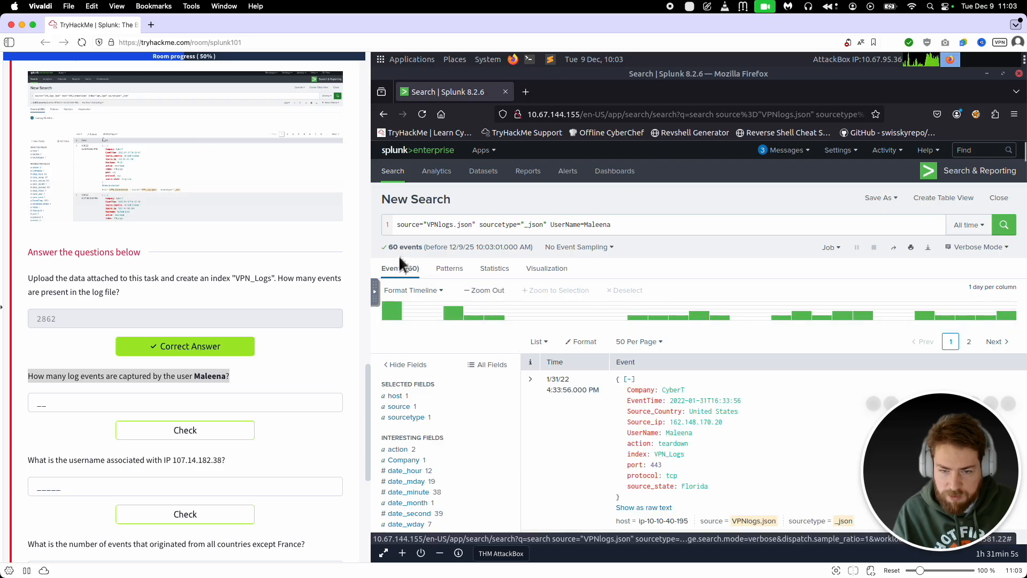
Step: Submit 60 as the answer to the question about log events captured by the named user
click(202, 401)
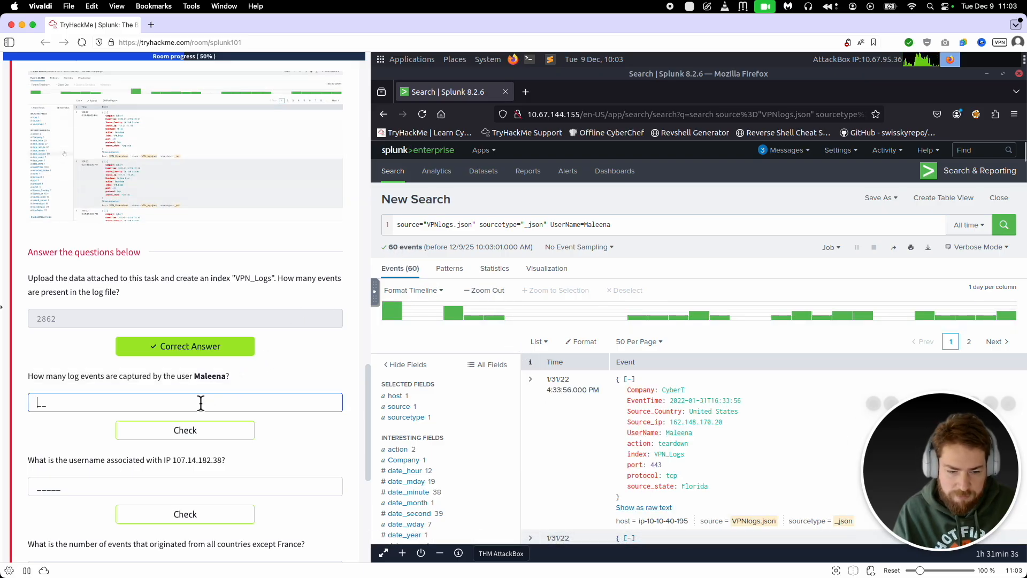
text(60)
click(240, 439)
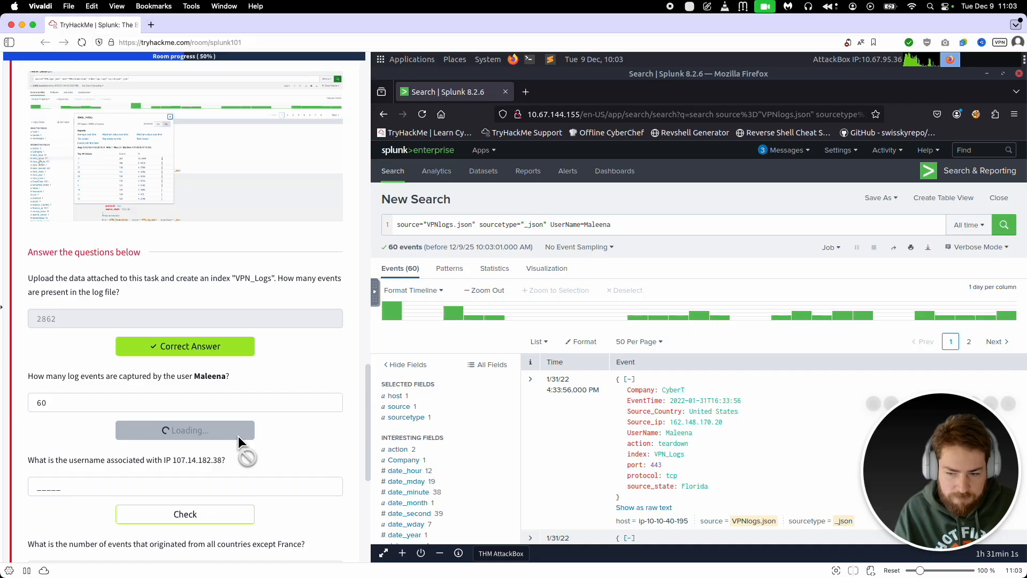
Step: Read the question about IP 107.14.182.38 and rerun the search without the UserName filter
scroll(259, 420, down, 2)
scroll(256, 417, down, 3)
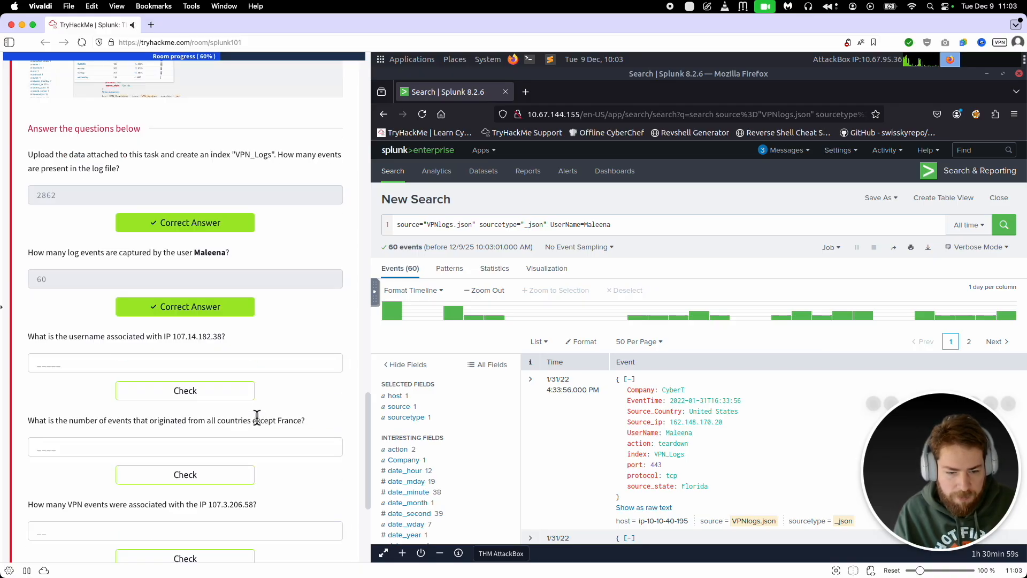
drag(85, 343, 239, 341)
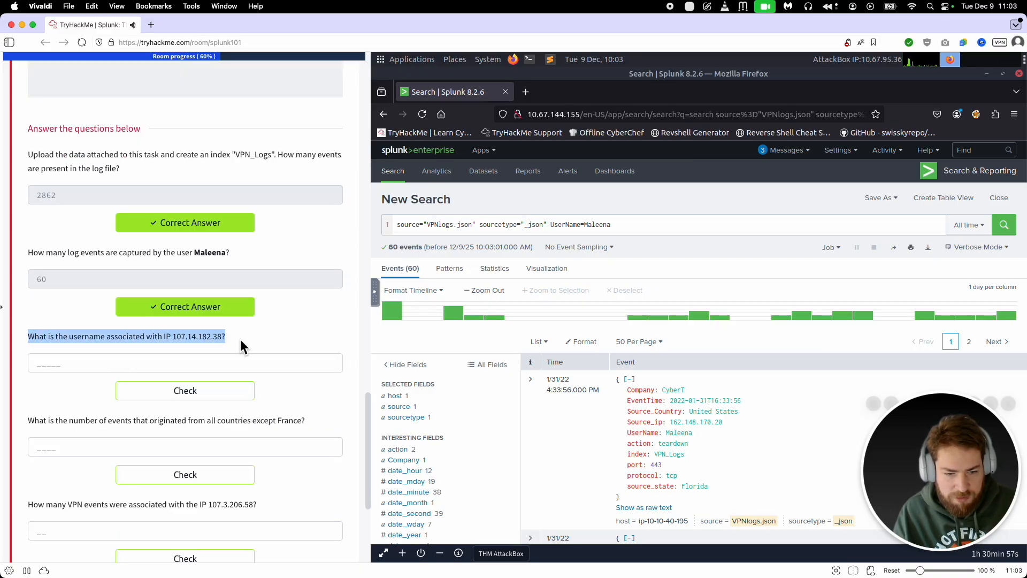
click(166, 344)
drag(173, 342, 223, 338)
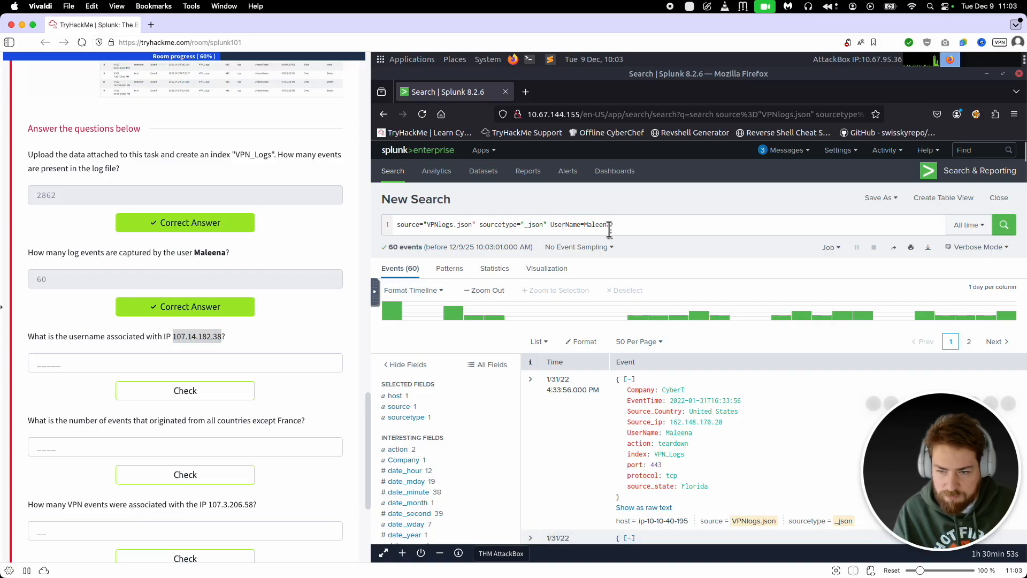
drag(611, 225, 554, 225)
text(U)
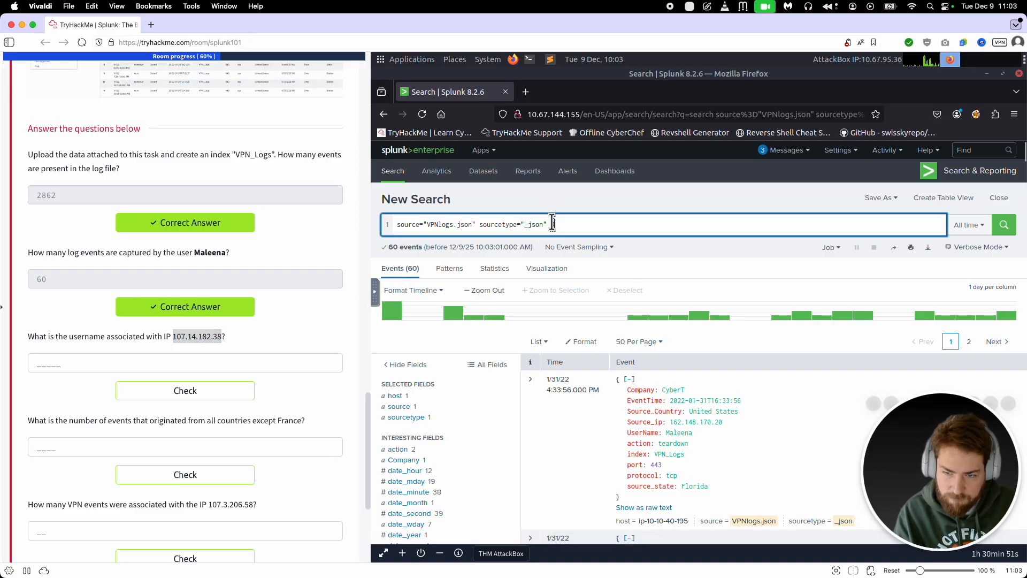
key(Return)
key(BackSpace)
key(BackSpace)
key(Return)
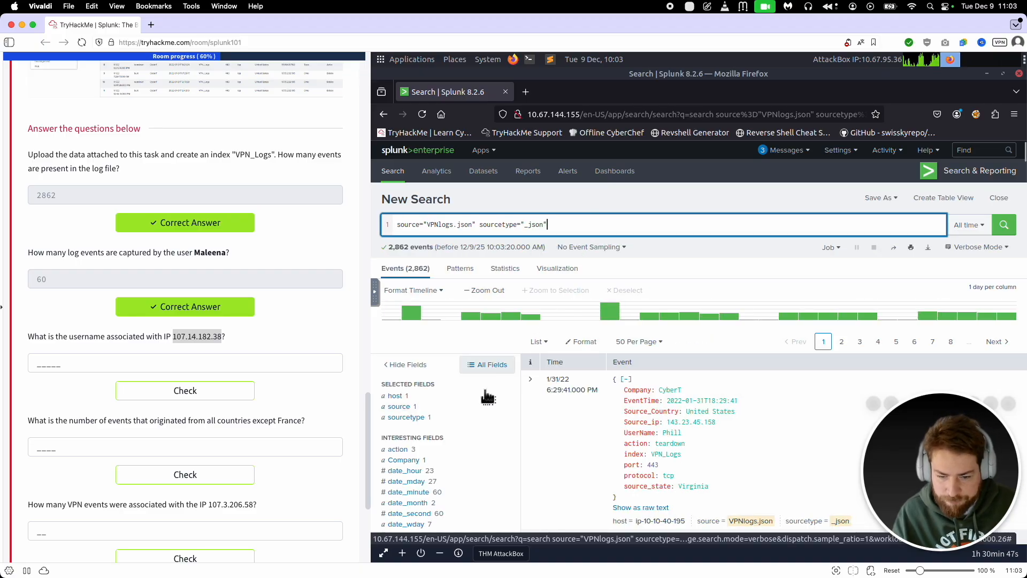
Step: Add a Source_ip filter from the field's top values, change its address to 107.14.182.38 and run the search
scroll(488, 397, down, 3)
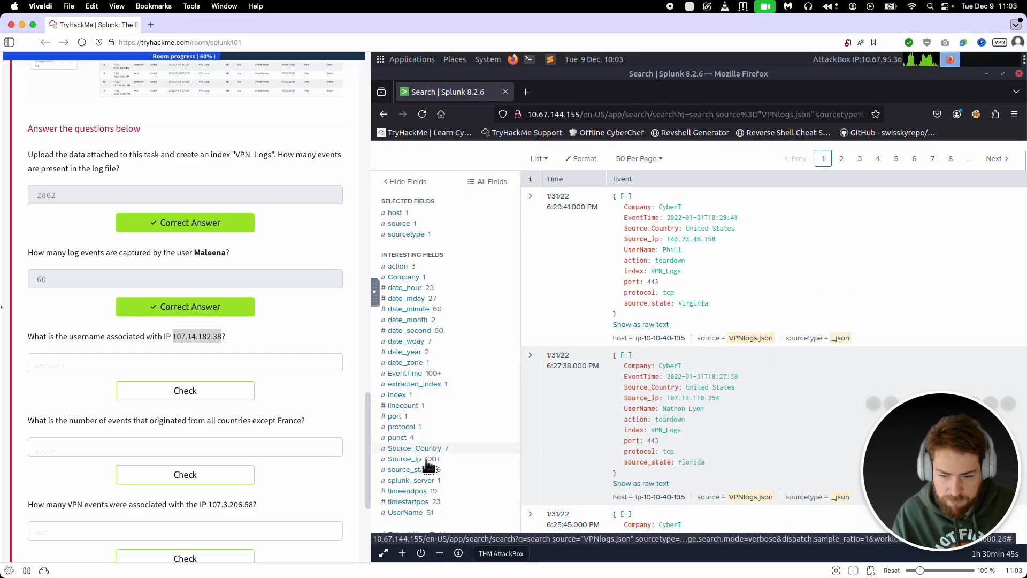
click(408, 459)
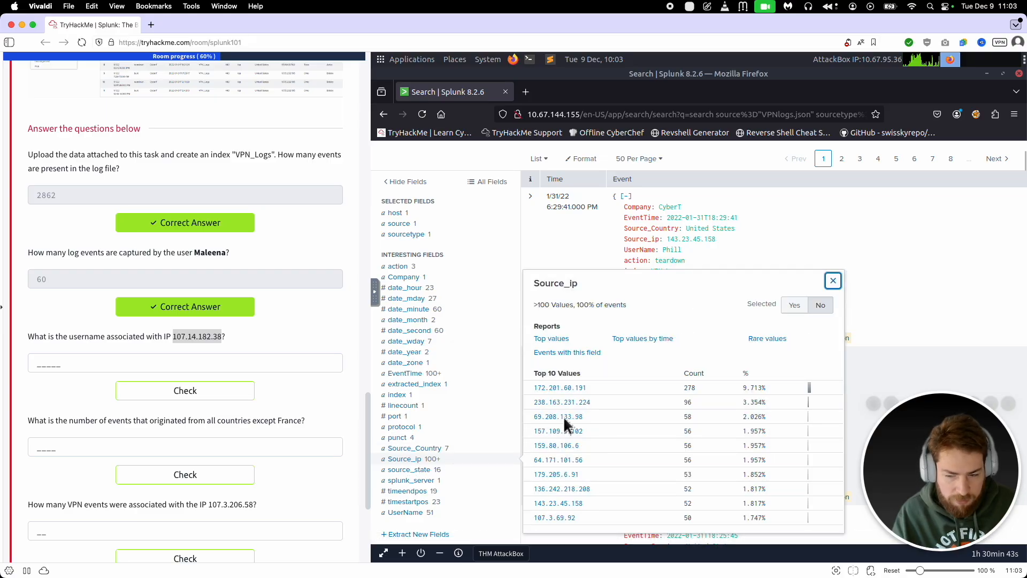
scroll(561, 449, down, 2)
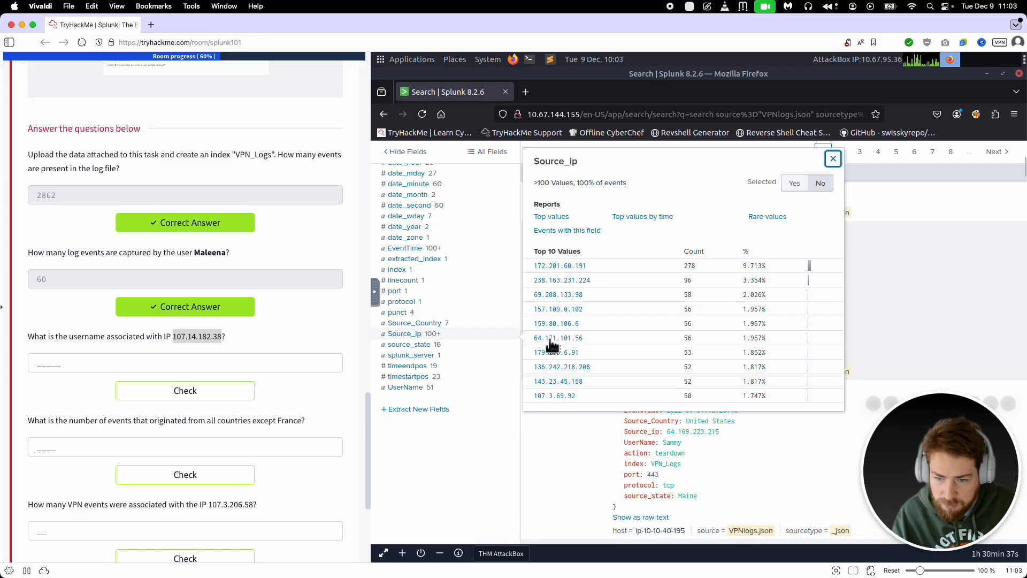
click(556, 396)
click(613, 227)
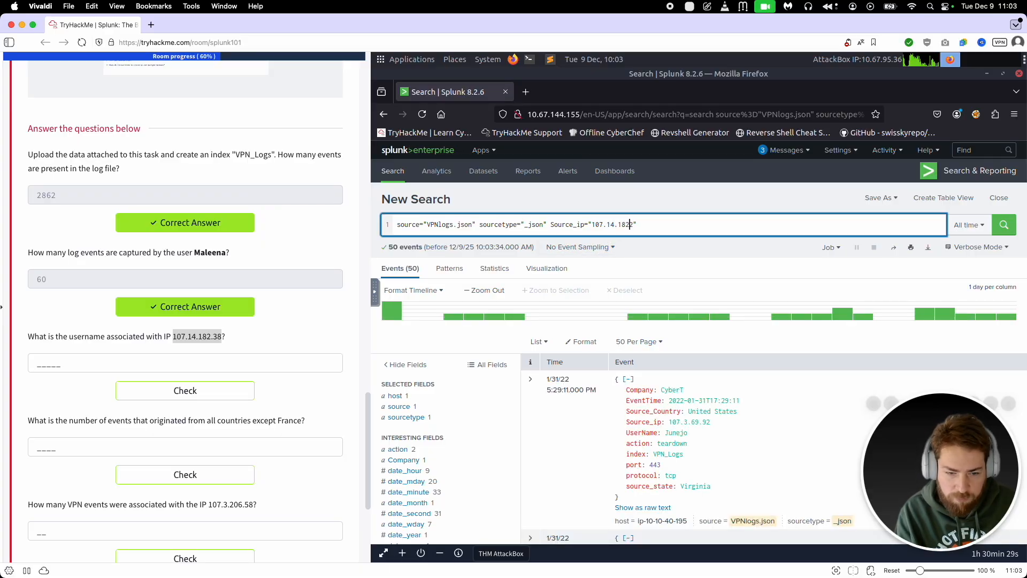
key(Return)
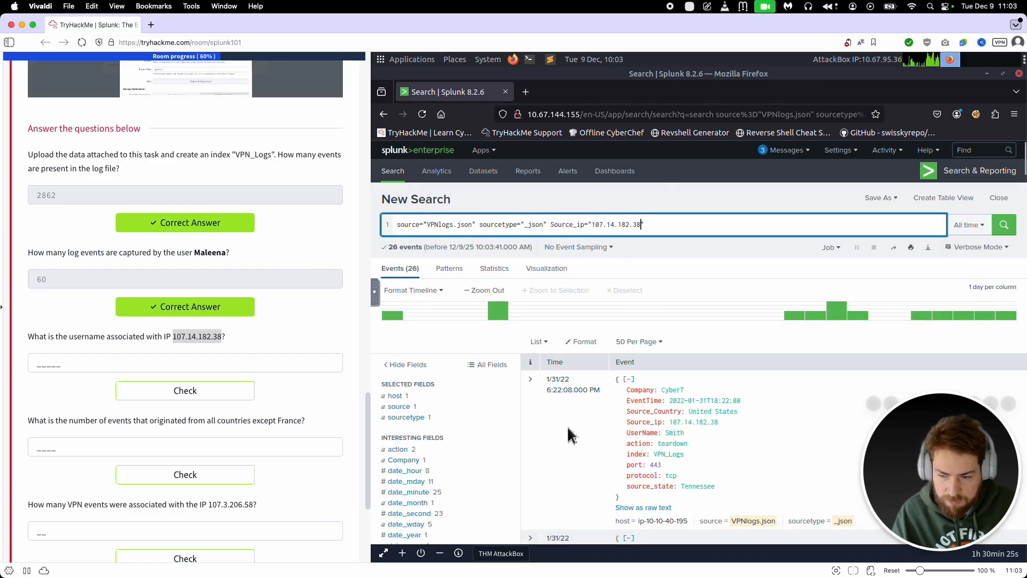
Step: Submit the UserName shown in the matching event as the answer to the IP 107.14.182.38 question
double_click(675, 432)
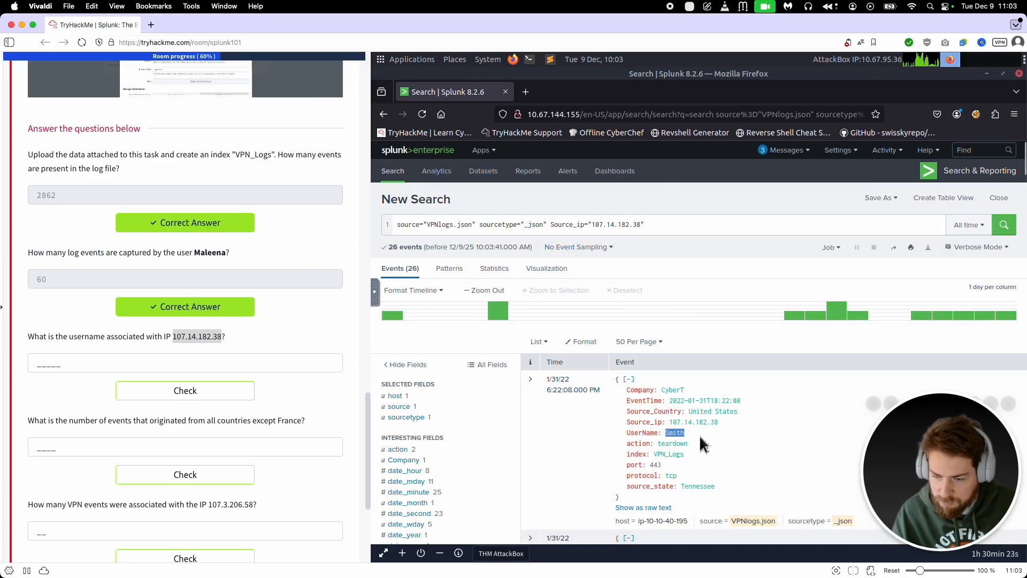
click(568, 446)
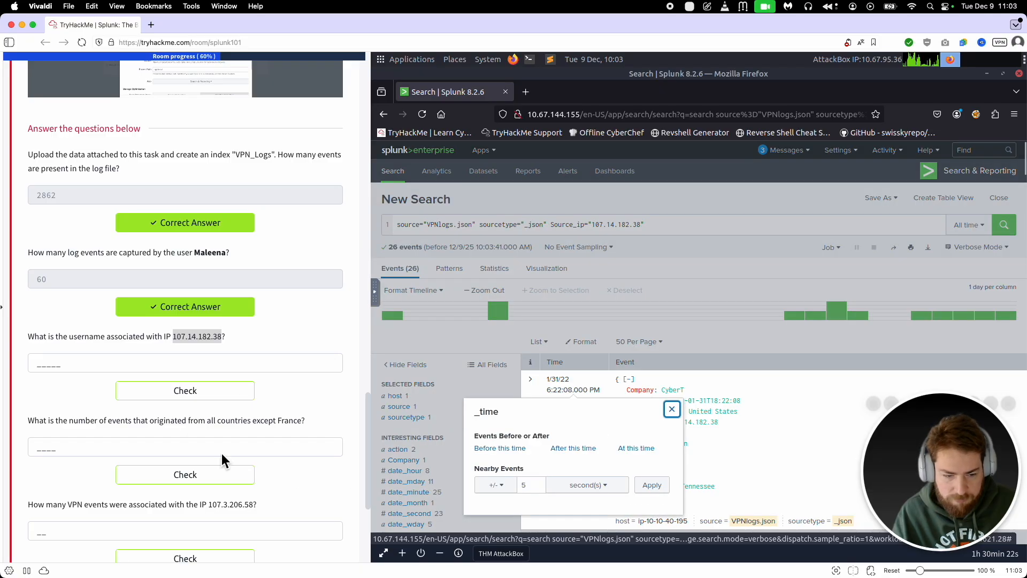
click(142, 366)
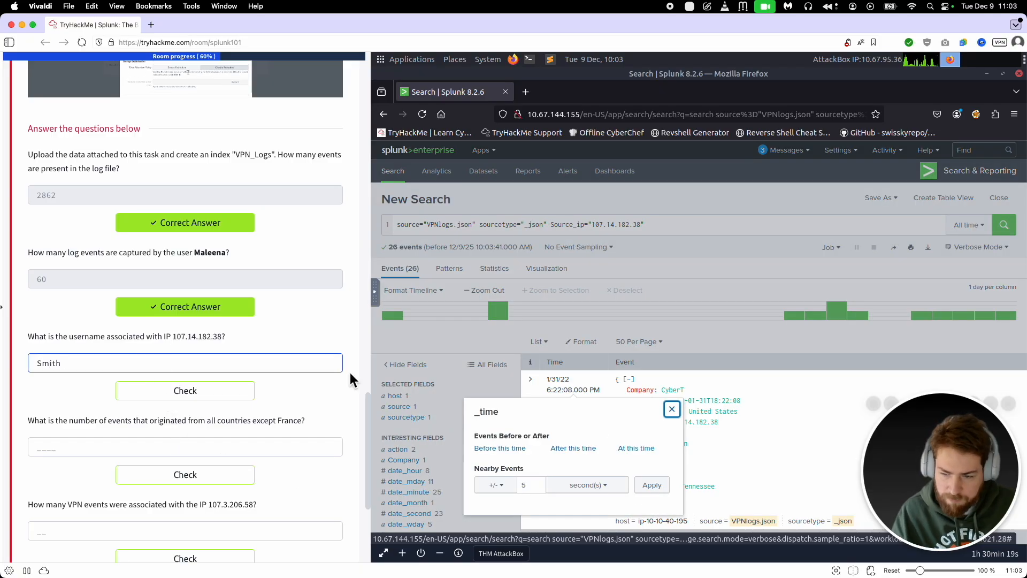
click(673, 409)
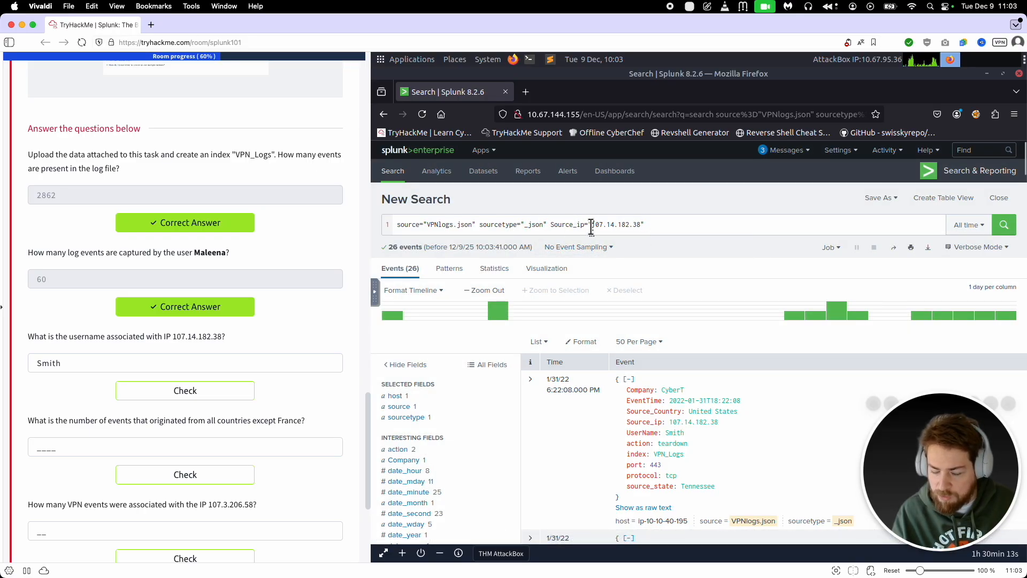
click(200, 388)
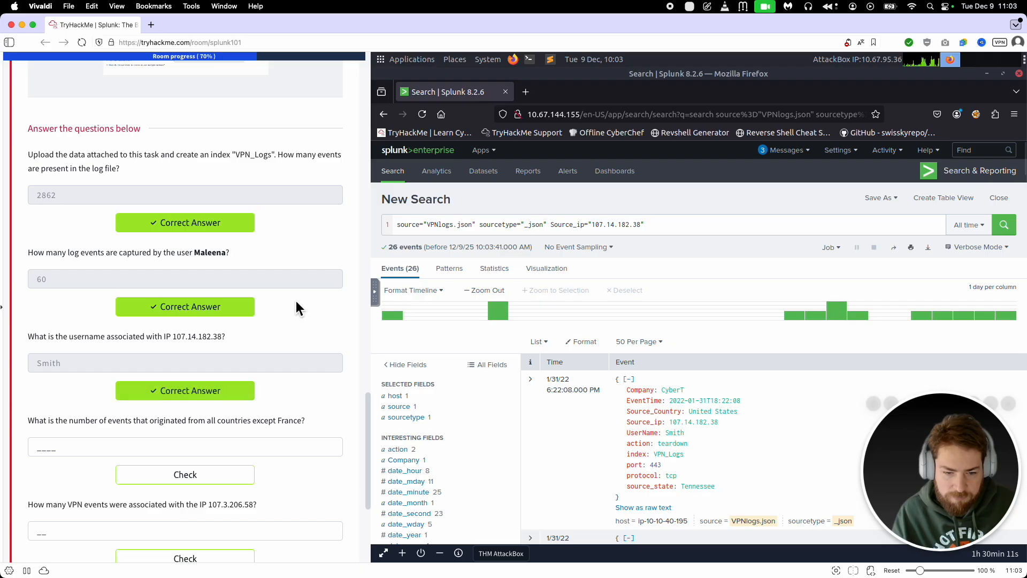
Step: Rerun the search without the Source_ip filter and list the Source_Country values for the question about events outside France
scroll(297, 305, down, 5)
drag(23, 236, 305, 238)
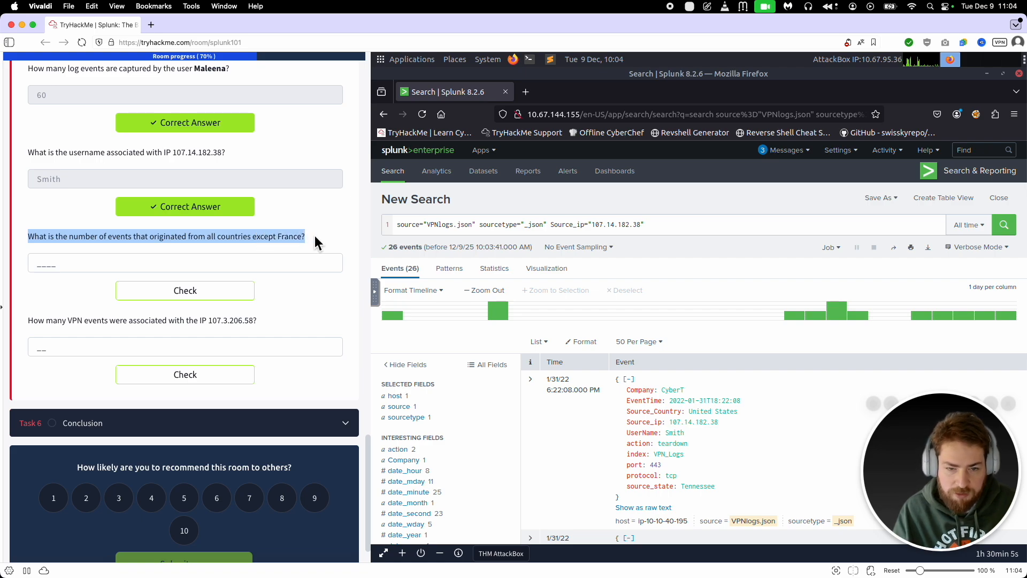
drag(645, 225, 554, 225)
key(BackSpace)
key(BackSpace)
key(BackSpace)
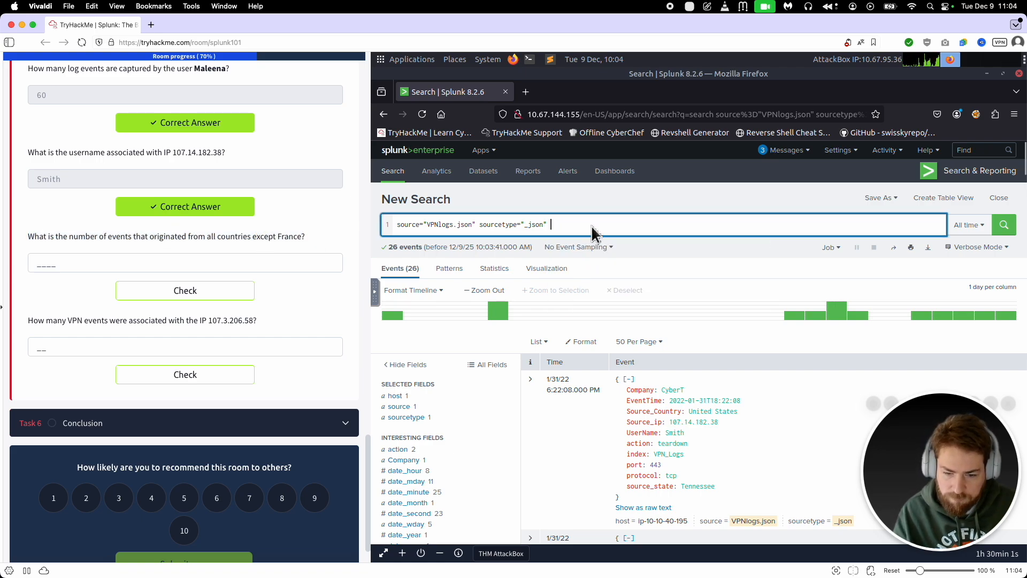
key(Return)
scroll(483, 385, down, 5)
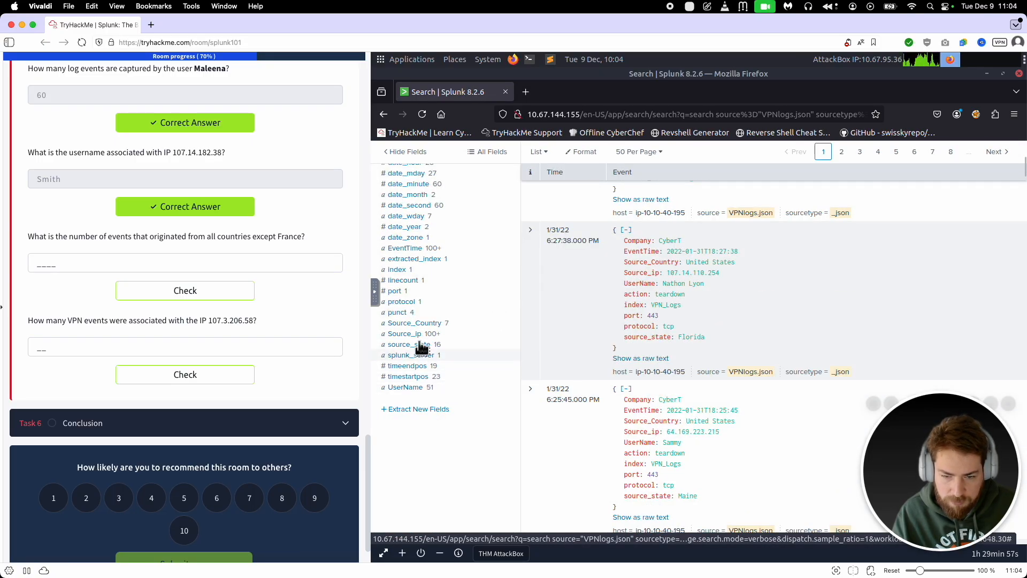
click(415, 324)
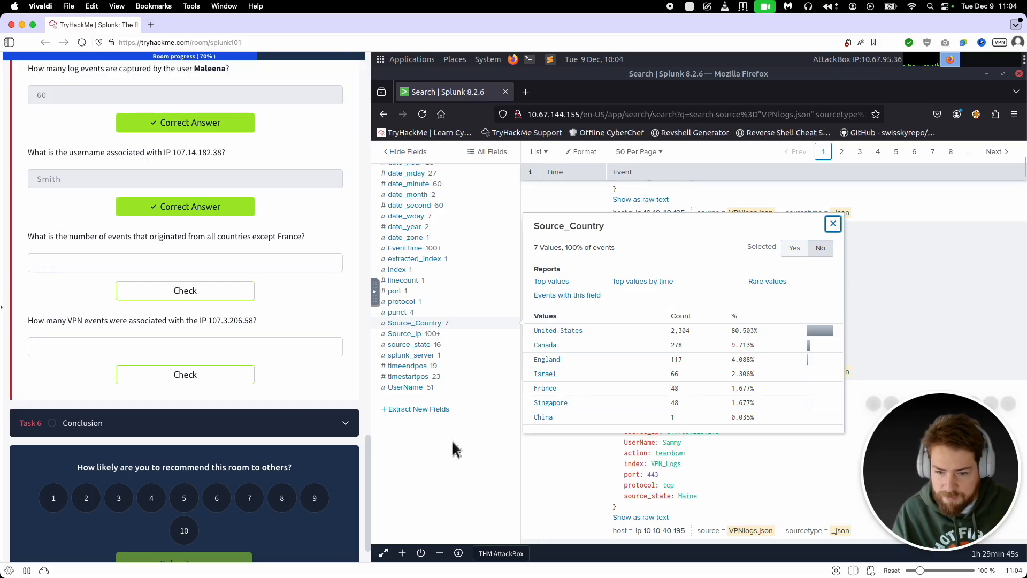
Step: Compare the total event count with the Source_Country values and submit 2814 as the answer for all countries except France
click(449, 473)
scroll(457, 457, up, 6)
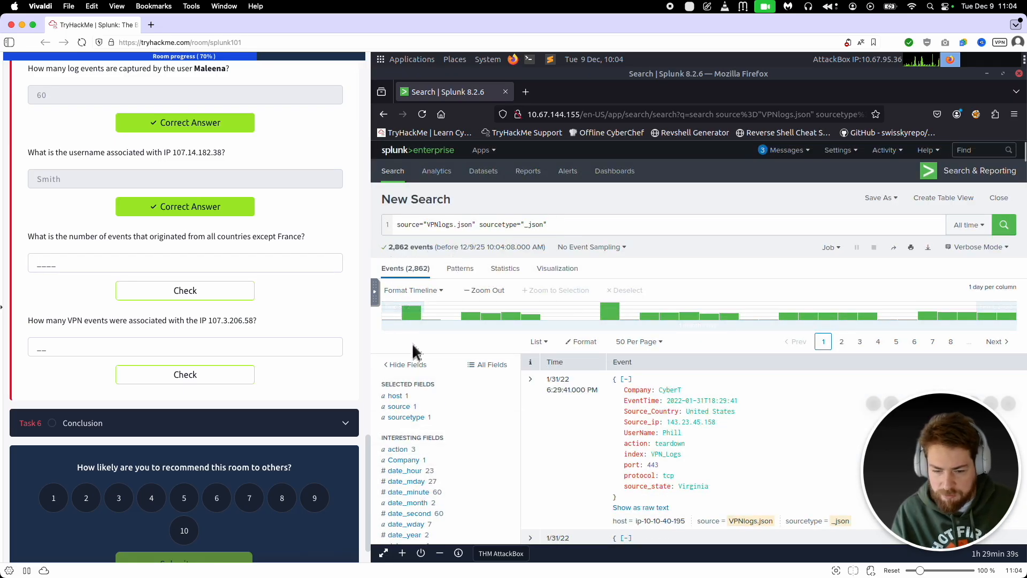
scroll(458, 424, down, 10)
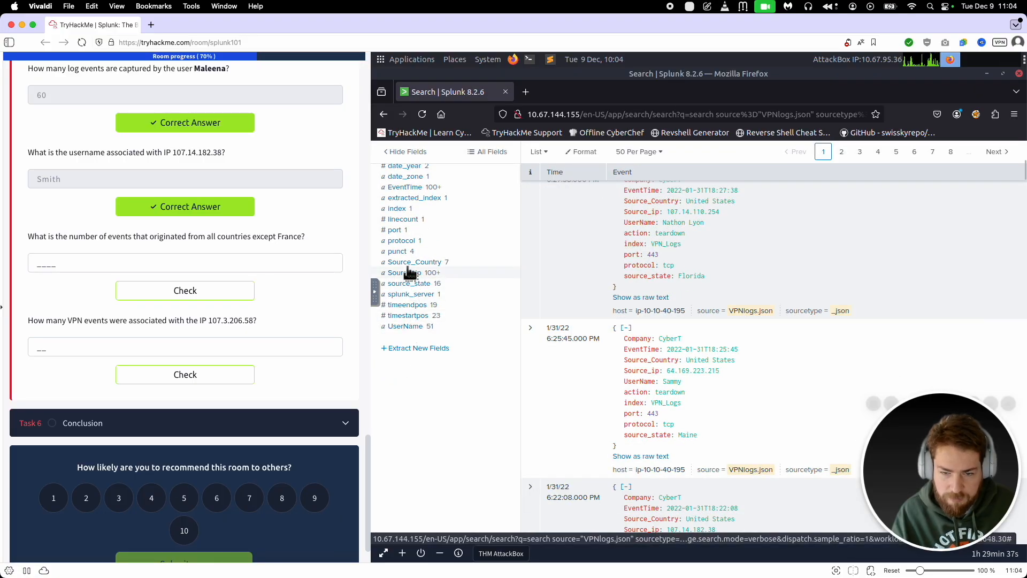
click(415, 262)
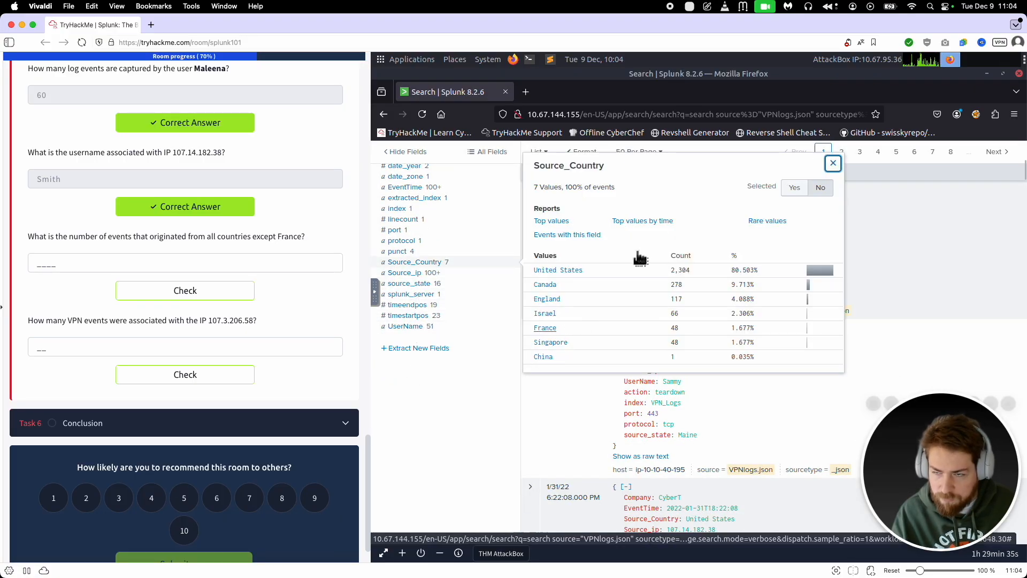
click(277, 269)
text(2814)
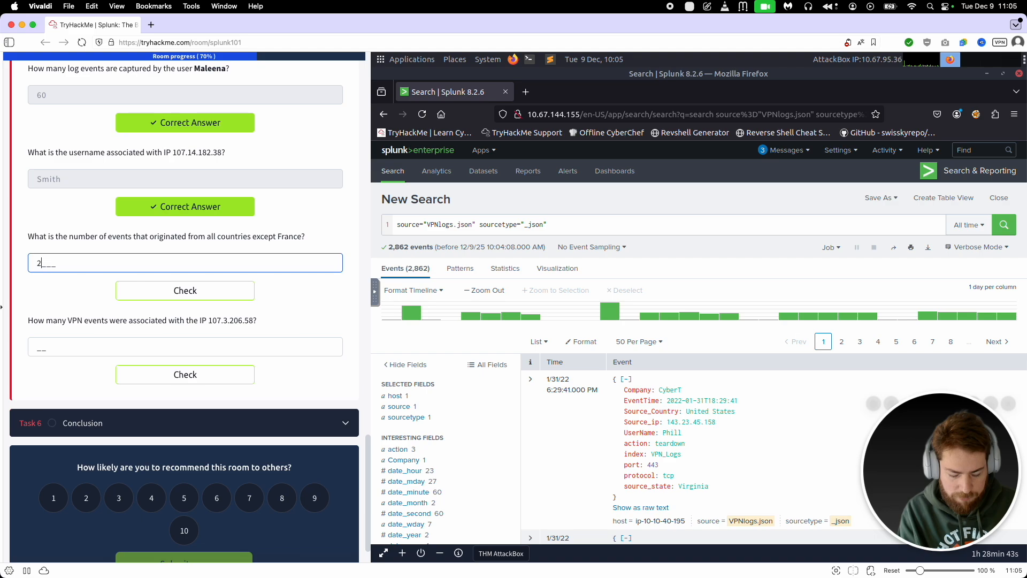
click(241, 298)
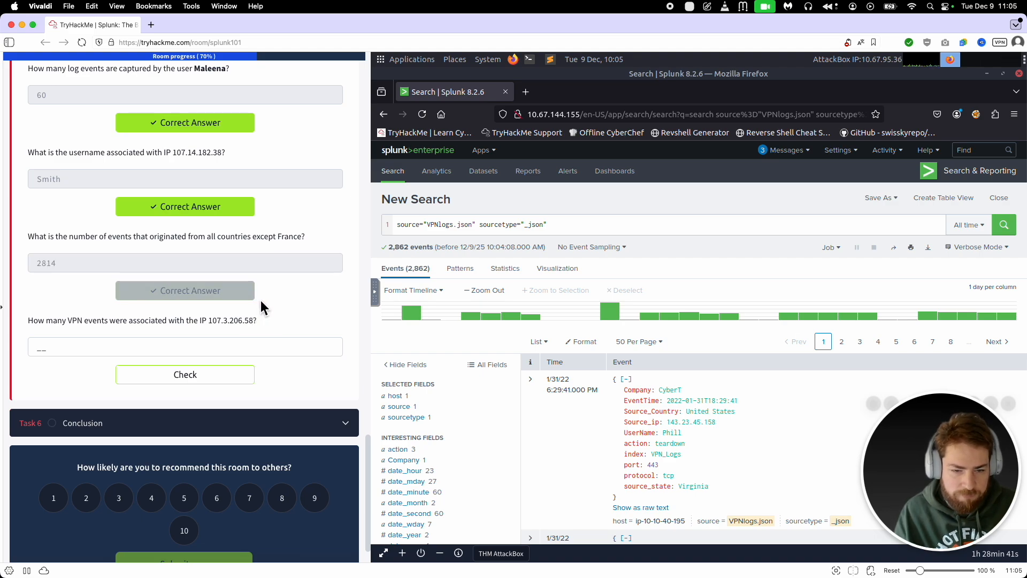
Step: Read the question about IP 107.3.206.58 and filter the search by Source_ip 107.3.69.92 from the field's top values
drag(25, 322, 275, 322)
click(193, 326)
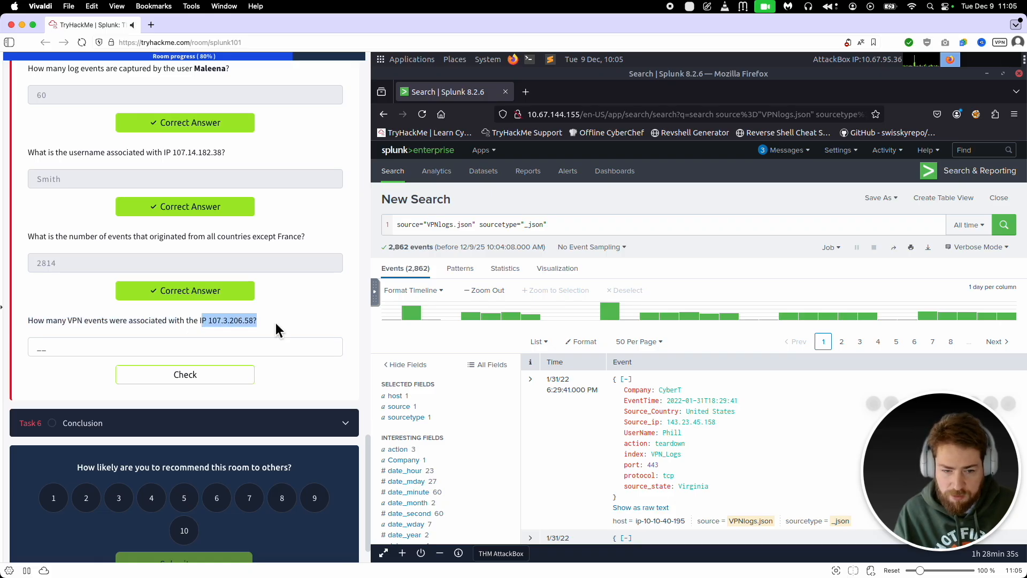
click(280, 322)
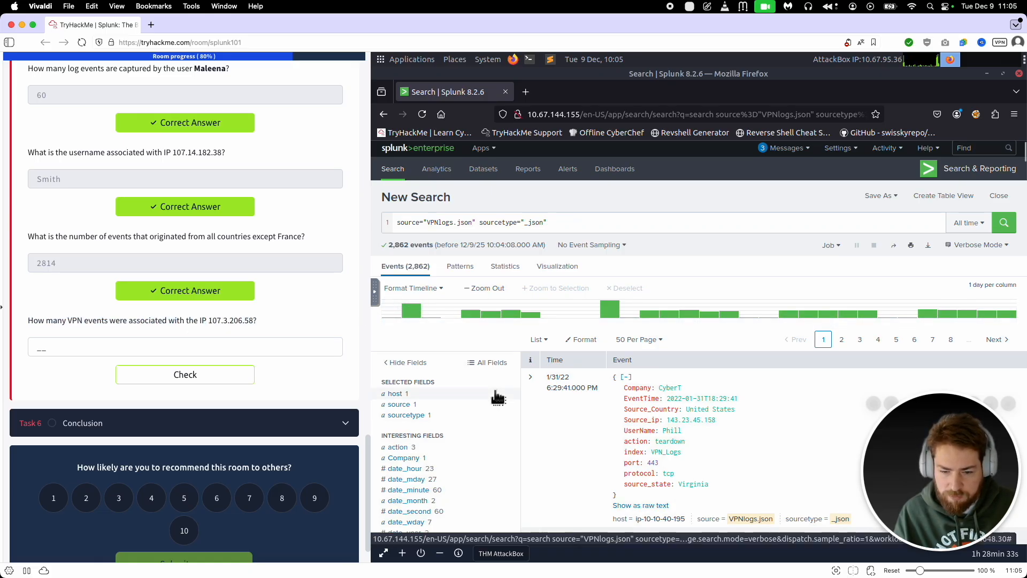
scroll(484, 396, down, 4)
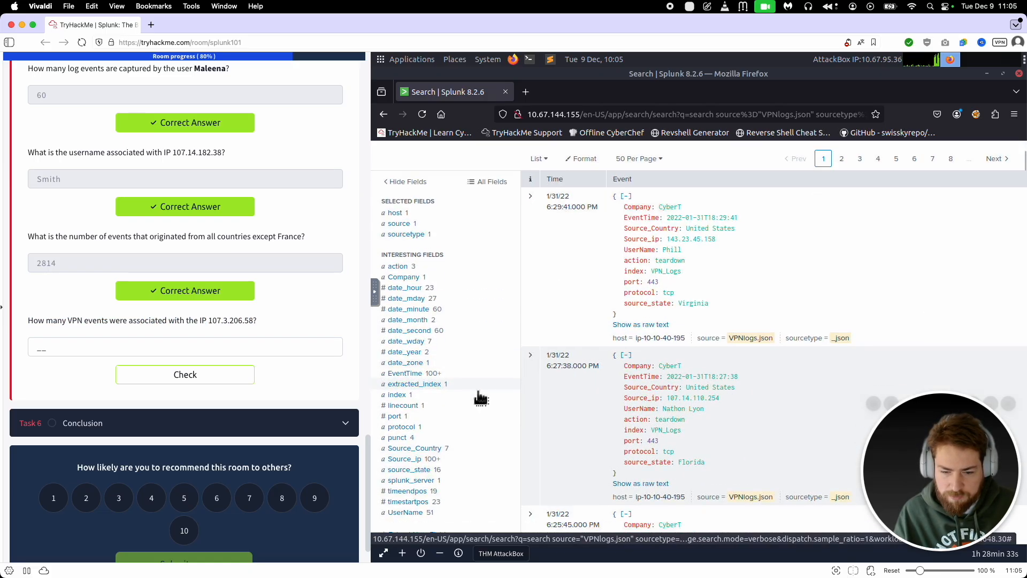
click(405, 460)
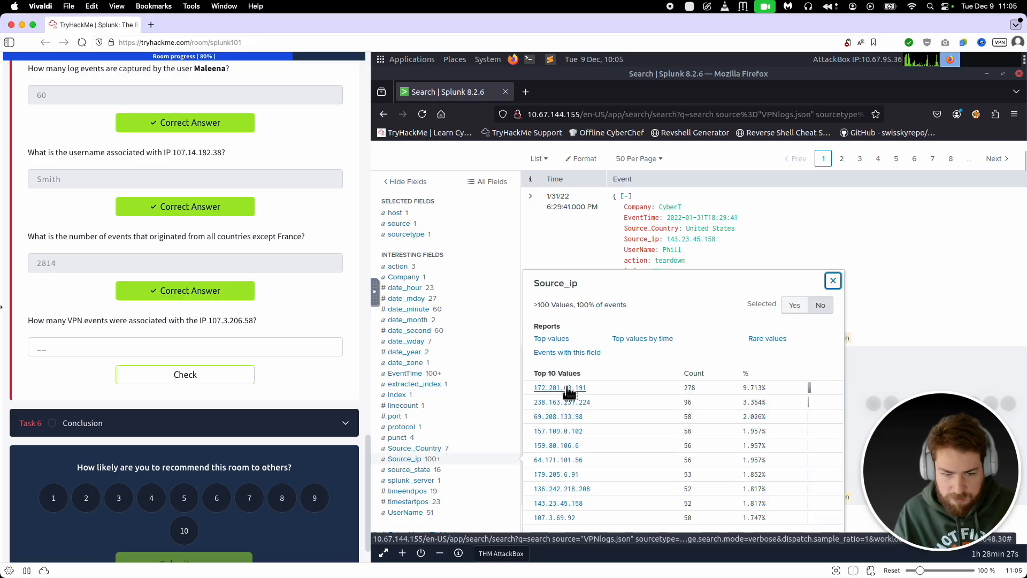
scroll(567, 428, down, 2)
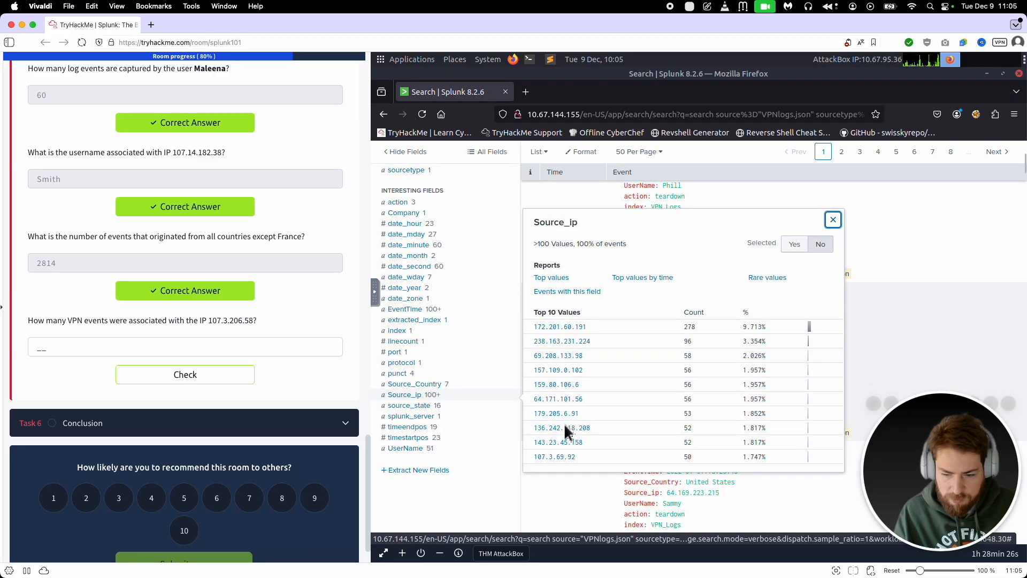
click(564, 460)
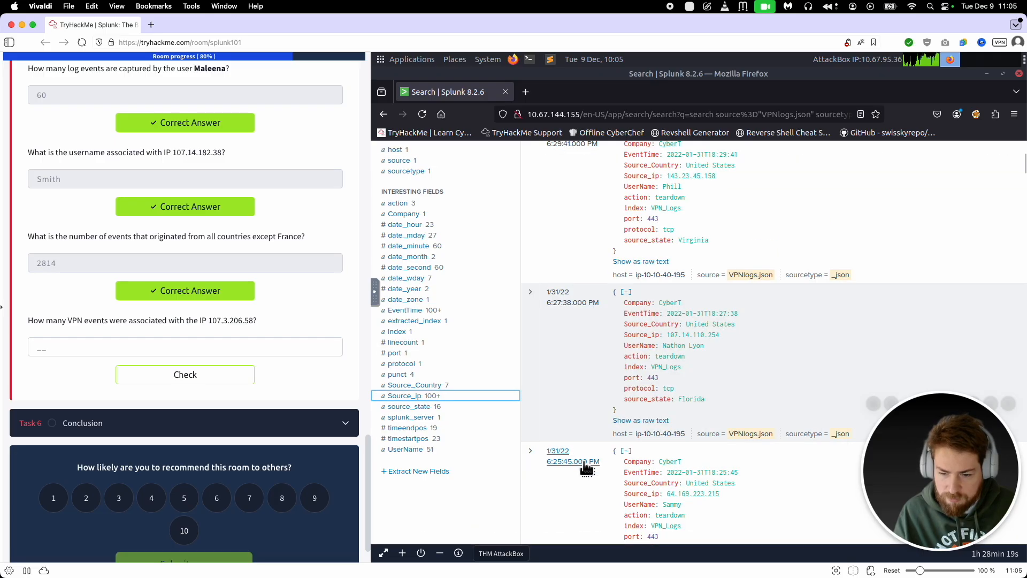
Step: Change the Source_ip filter in the query to 107.3.206.58 and run the search
click(613, 184)
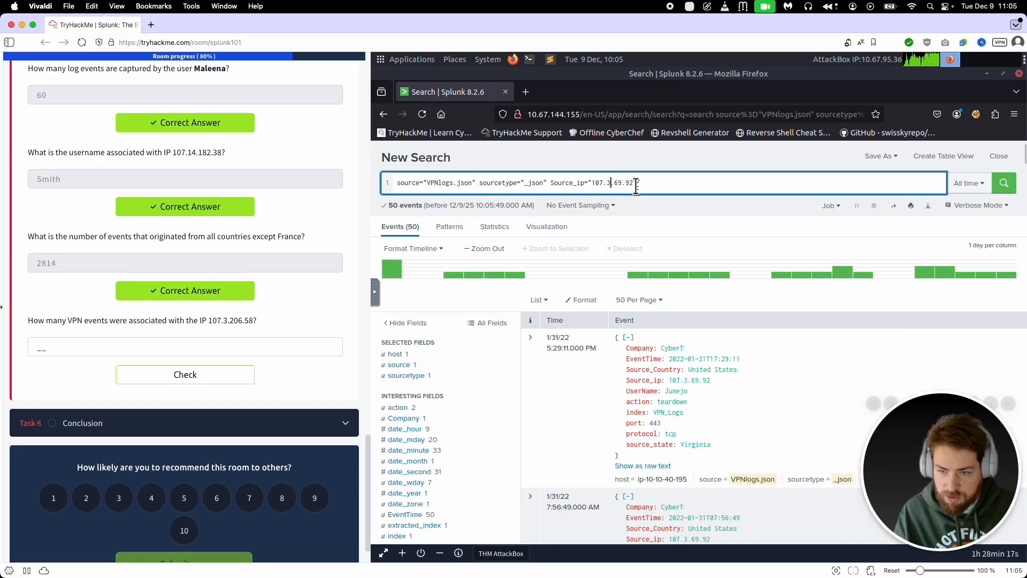
text(3.)
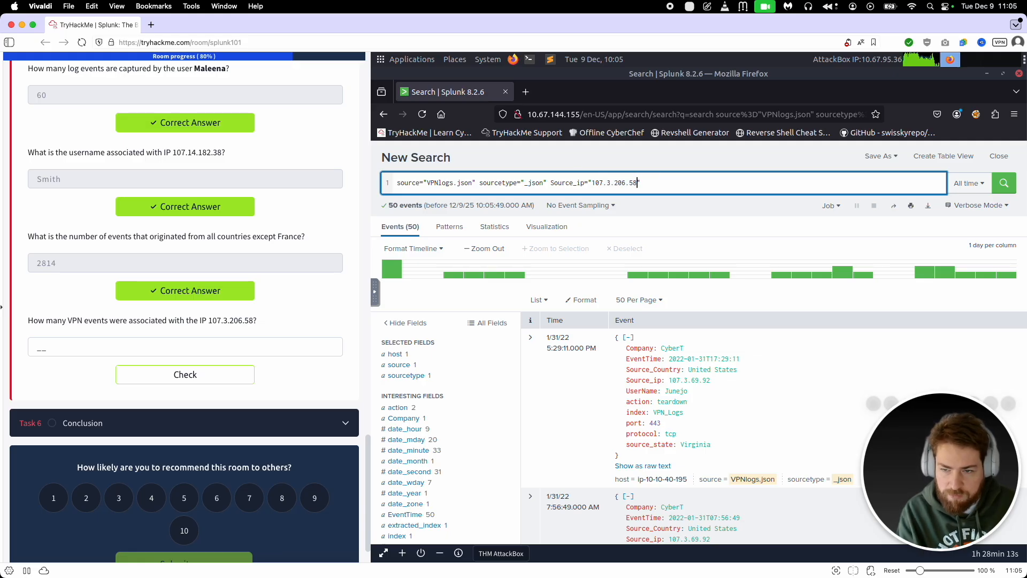
key(Return)
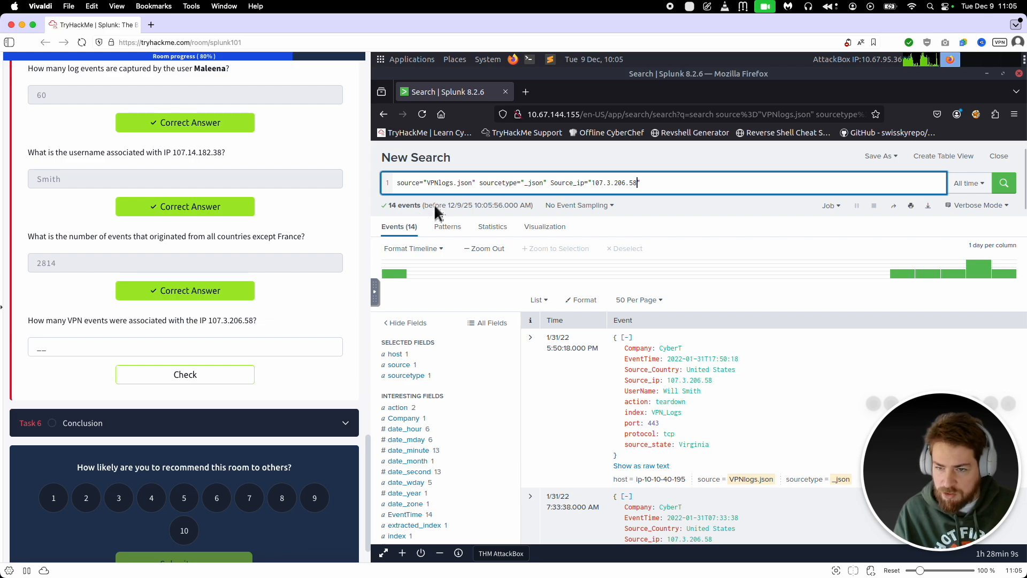
Step: Submit 14 as the number of VPN events associated with IP 107.3.206.58
drag(588, 183, 664, 186)
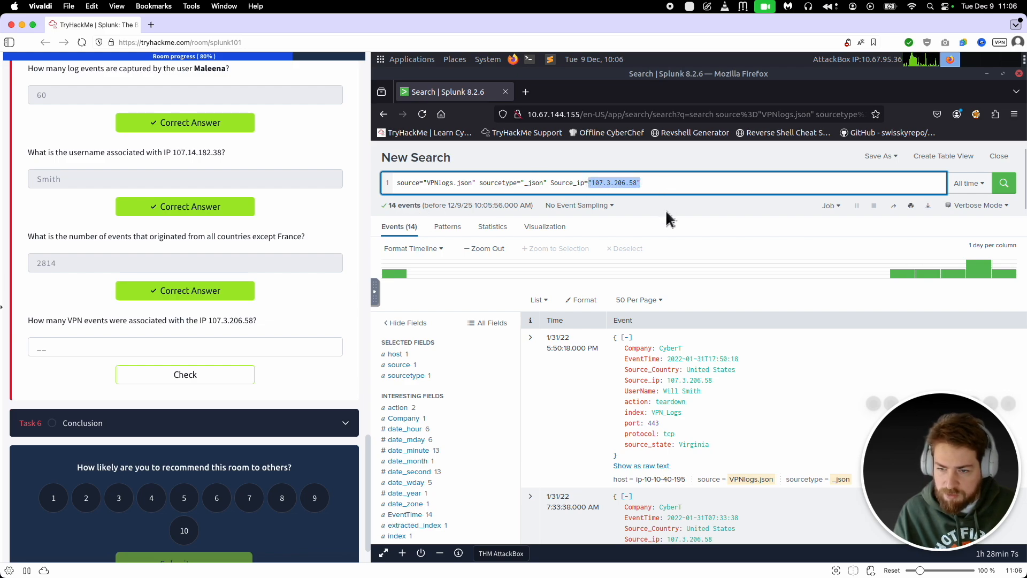
click(65, 349)
text(14)
click(123, 374)
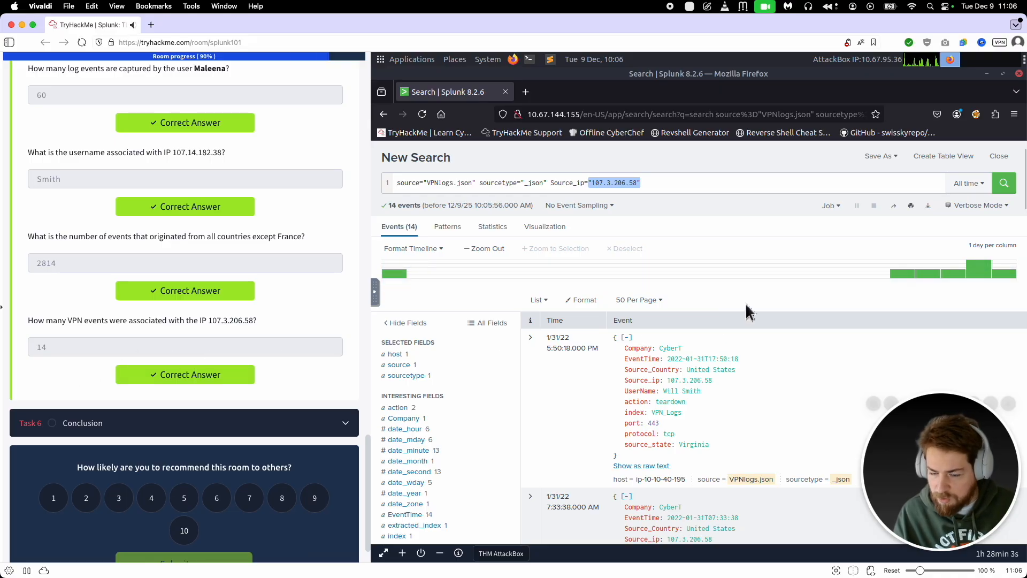
Step: Look through the events matching IP 107.3.206.58 and list their Source_Country values
scroll(665, 401, down, 10)
scroll(595, 412, down, 4)
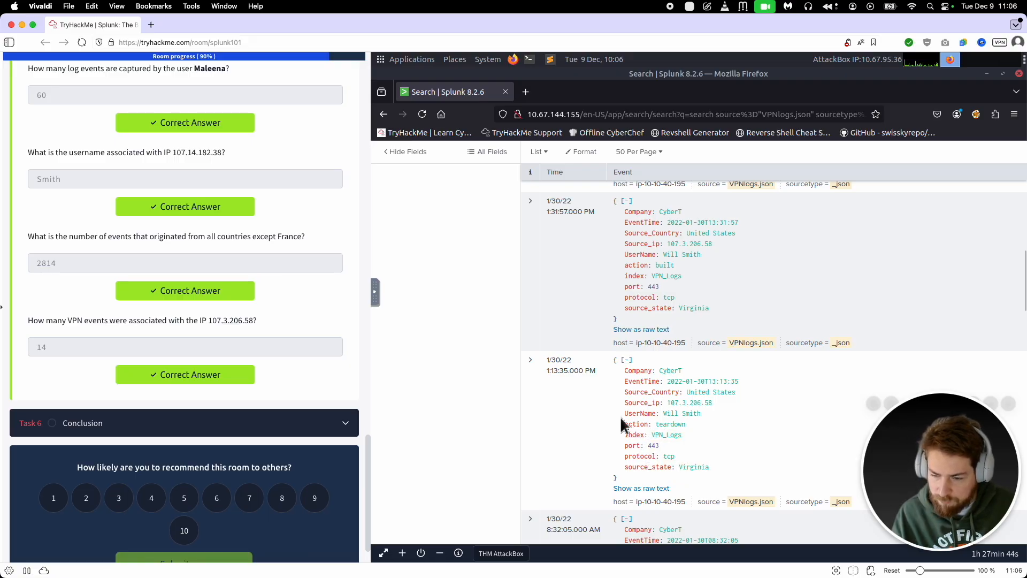
scroll(588, 436, down, 3)
scroll(570, 432, down, 7)
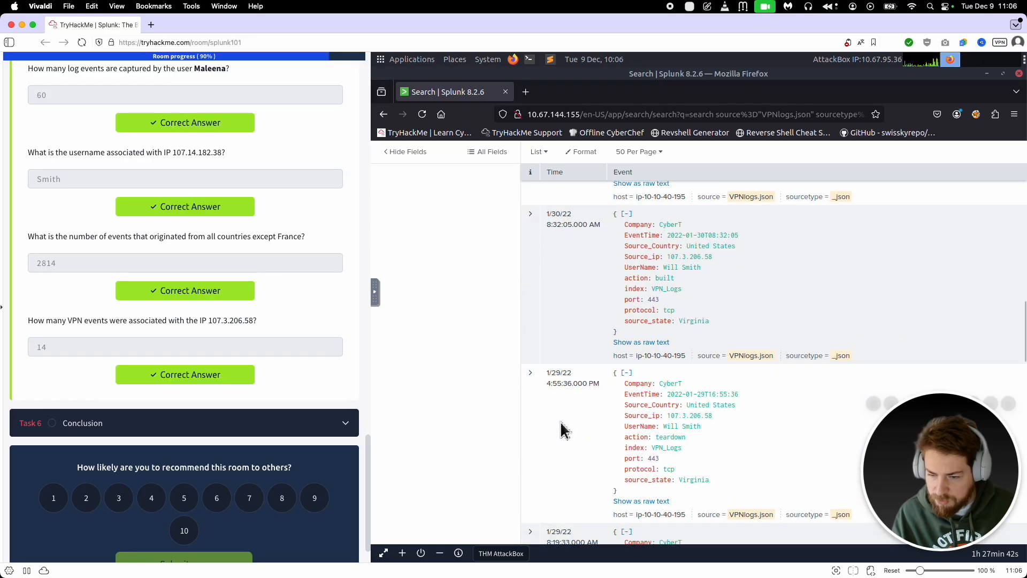
scroll(565, 431, up, 5)
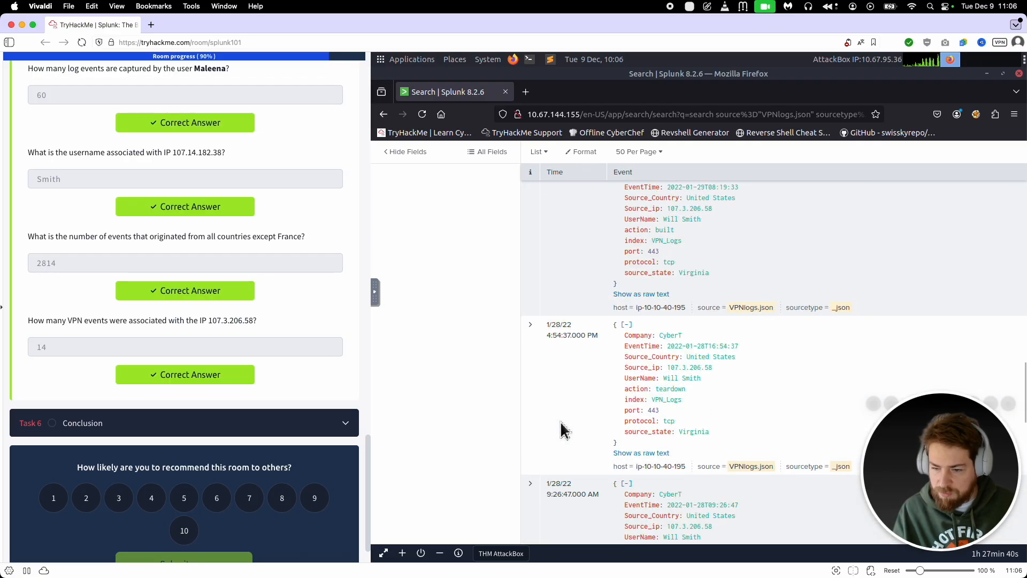
scroll(564, 431, up, 10)
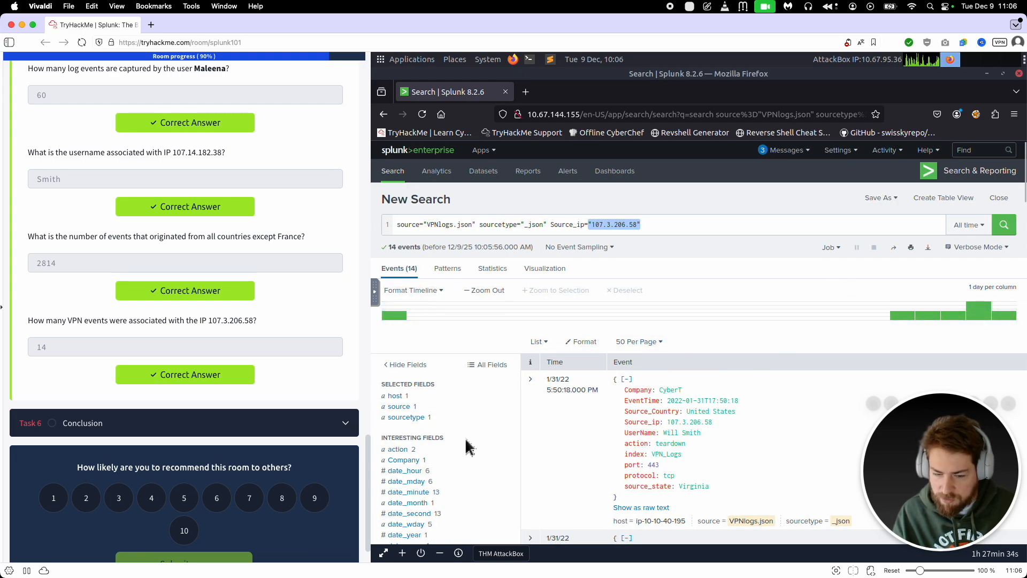
scroll(460, 433, down, 4)
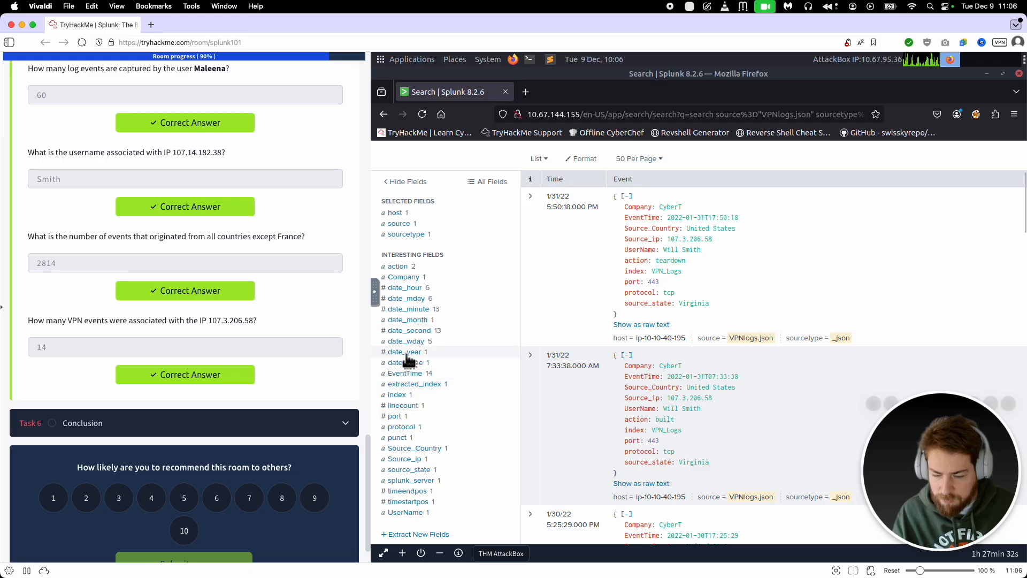
click(418, 449)
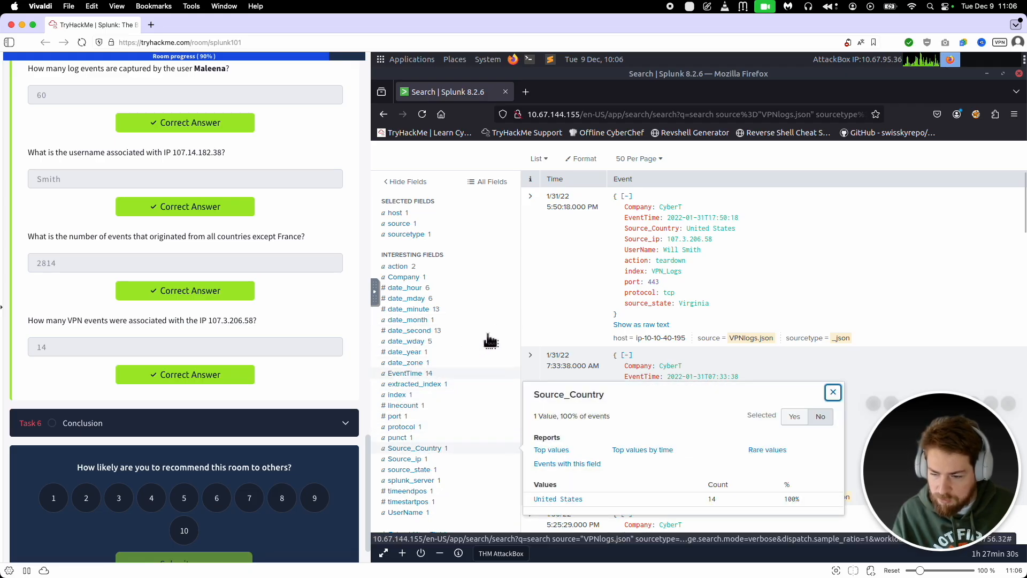
Step: Open the Task 6 Conclusion and mark its "Join the next room" question as complete
click(232, 423)
scroll(243, 403, down, 2)
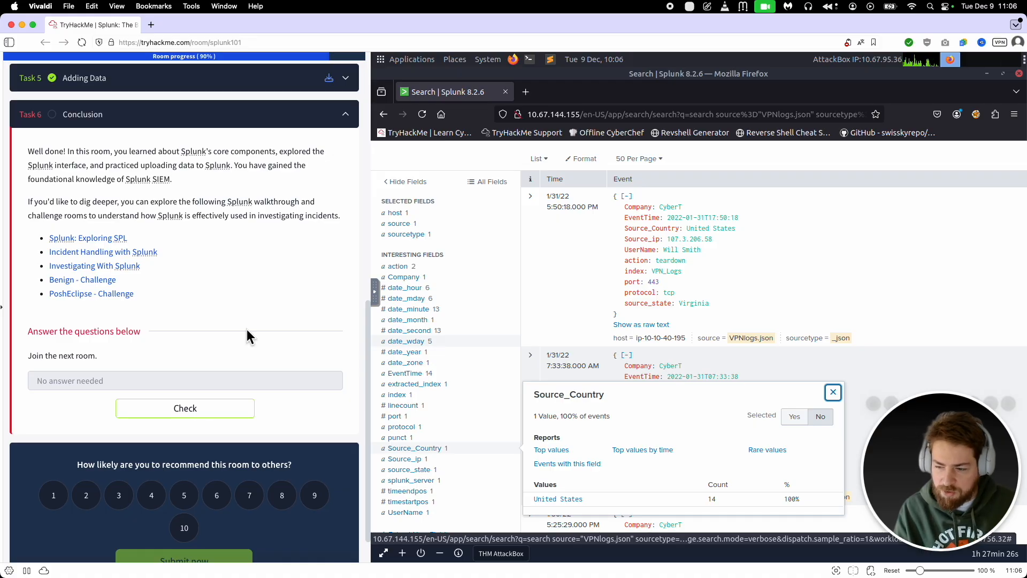
click(194, 410)
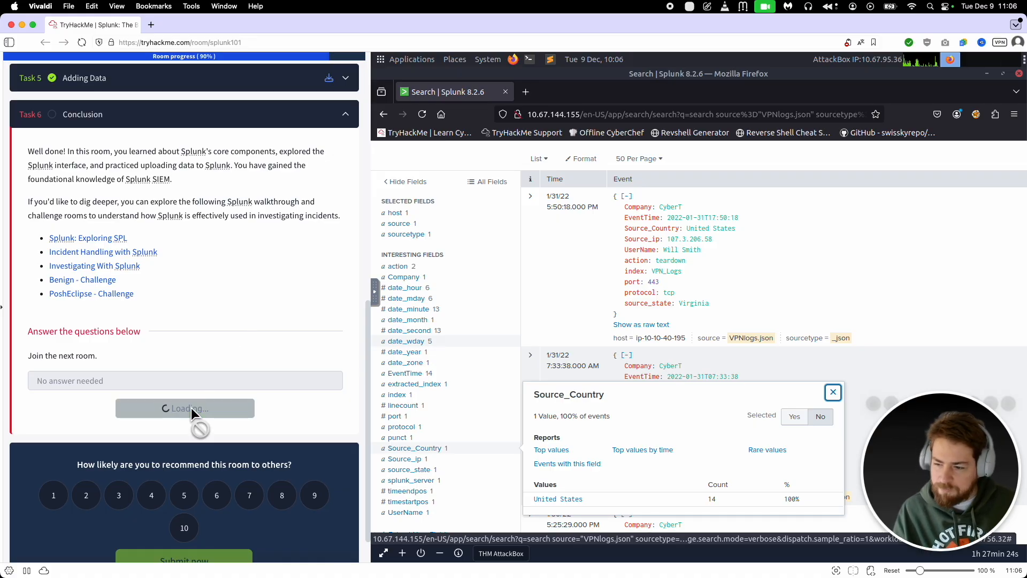